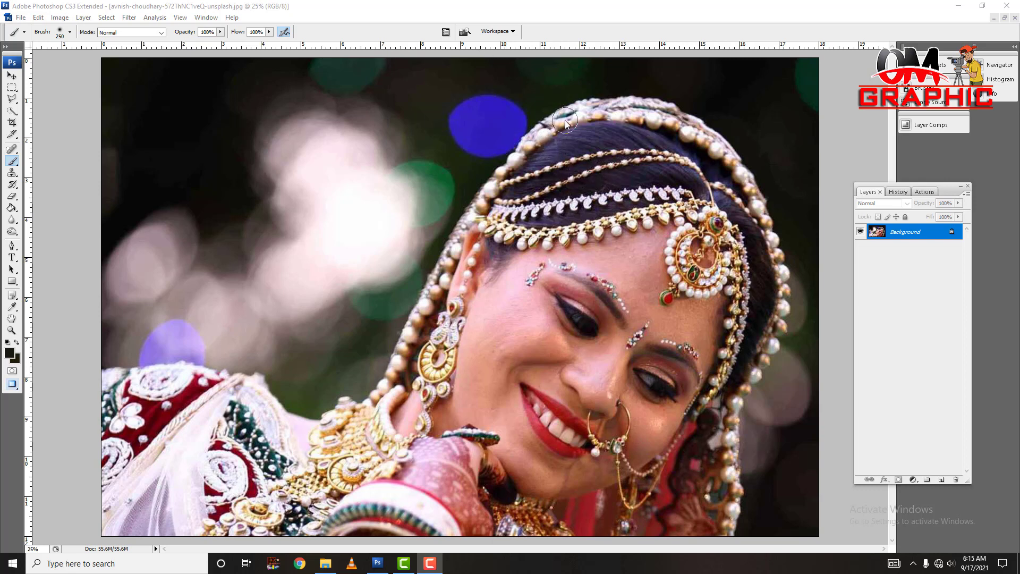
Select the Move tool in the toolbox with the bride portrait open
click(11, 76)
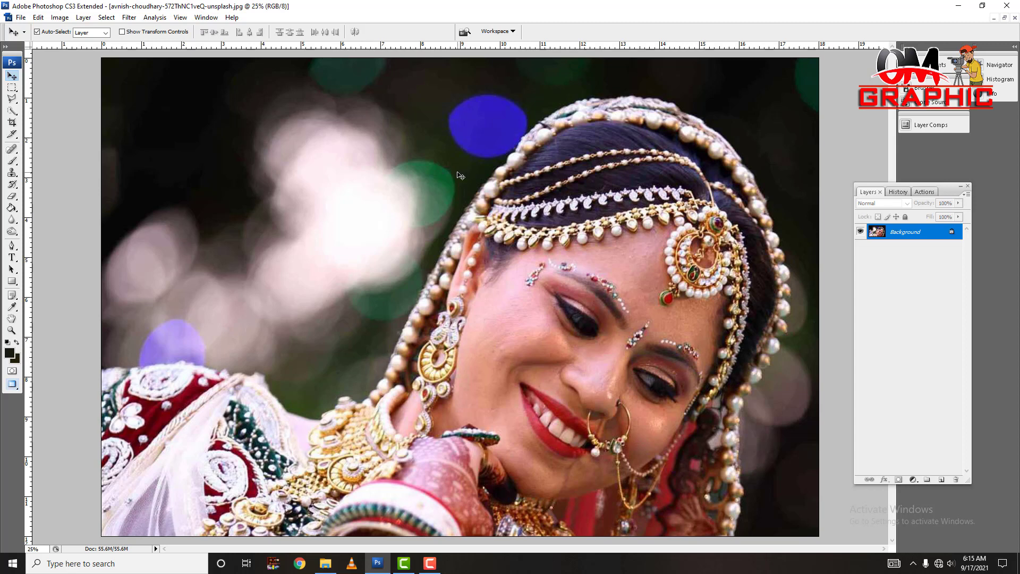
Duplicate the photo into three layers, hide the top two copies and make Layer 1 active
key(ctrl+j)
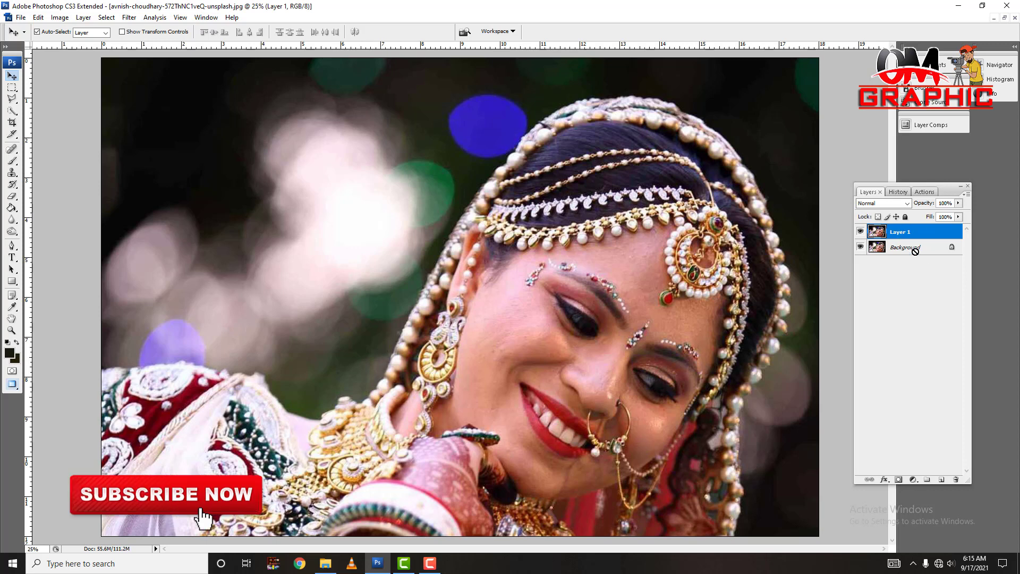
key(ctrl+j)
key(ctrl+j)
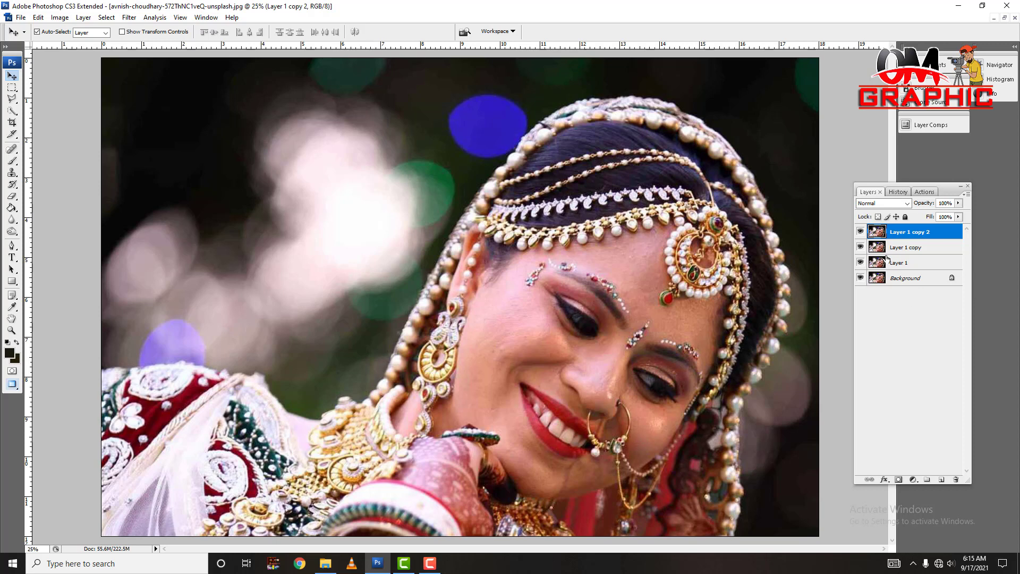
click(860, 231)
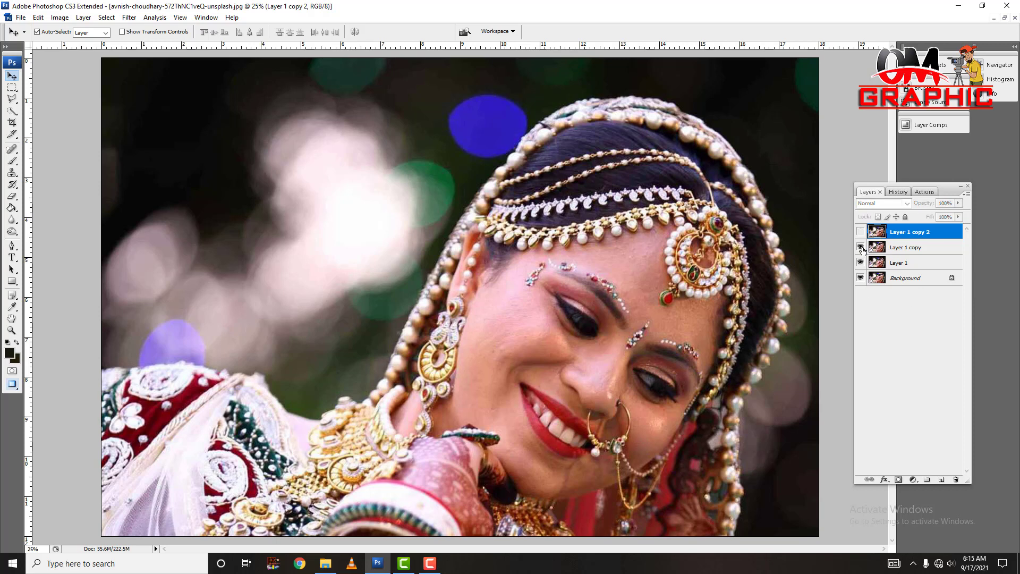
click(860, 247)
click(905, 264)
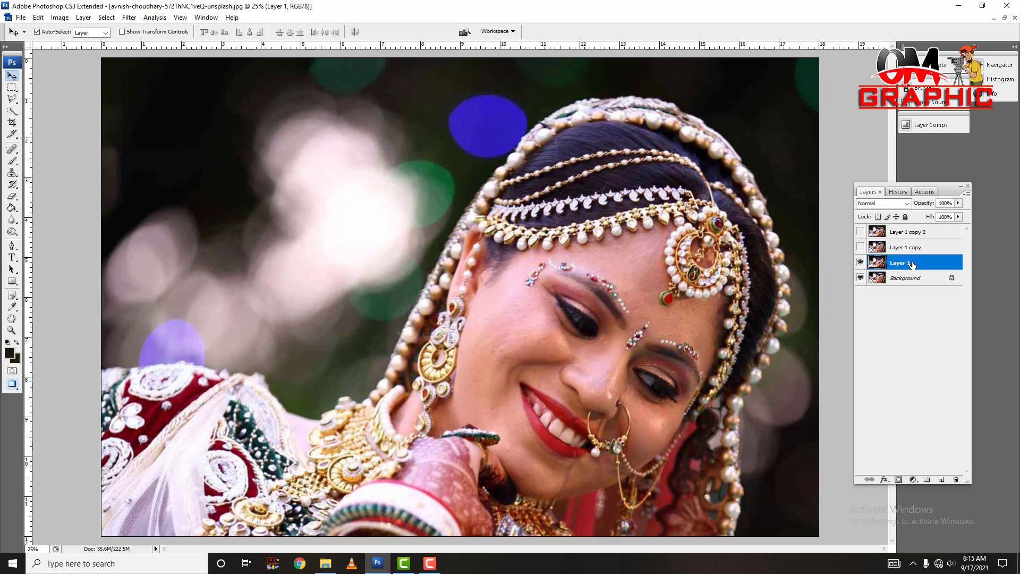
Apply Surface Blur (radius 50, threshold 25) to Layer 1 and show Layer 1 copy again
click(129, 19)
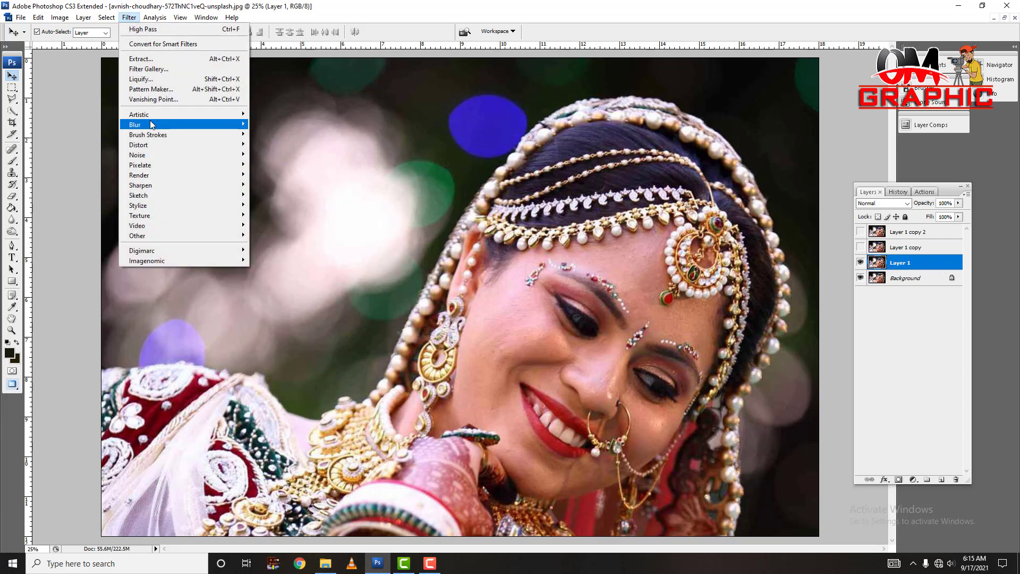
mouse_move(159, 125)
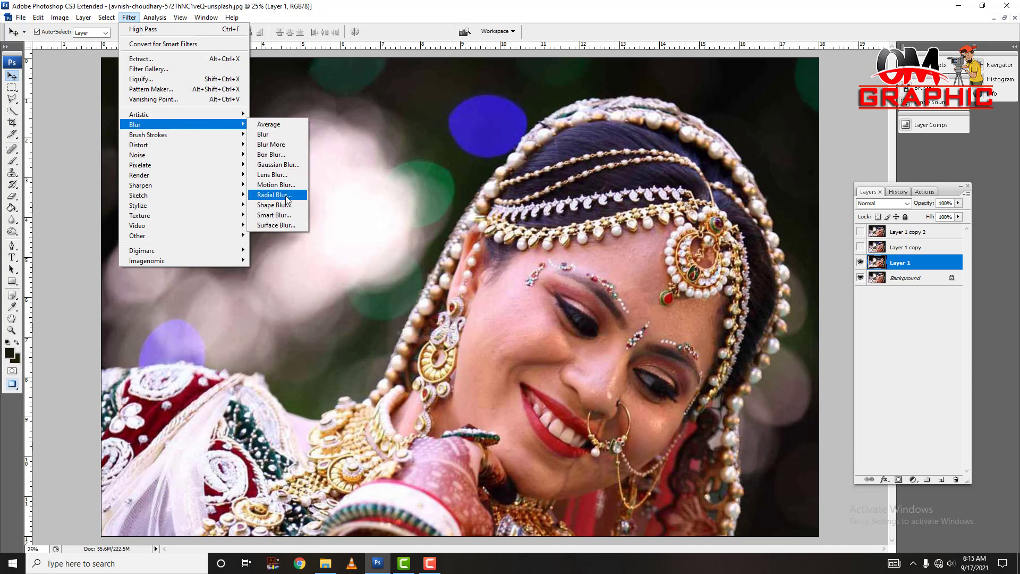
click(285, 225)
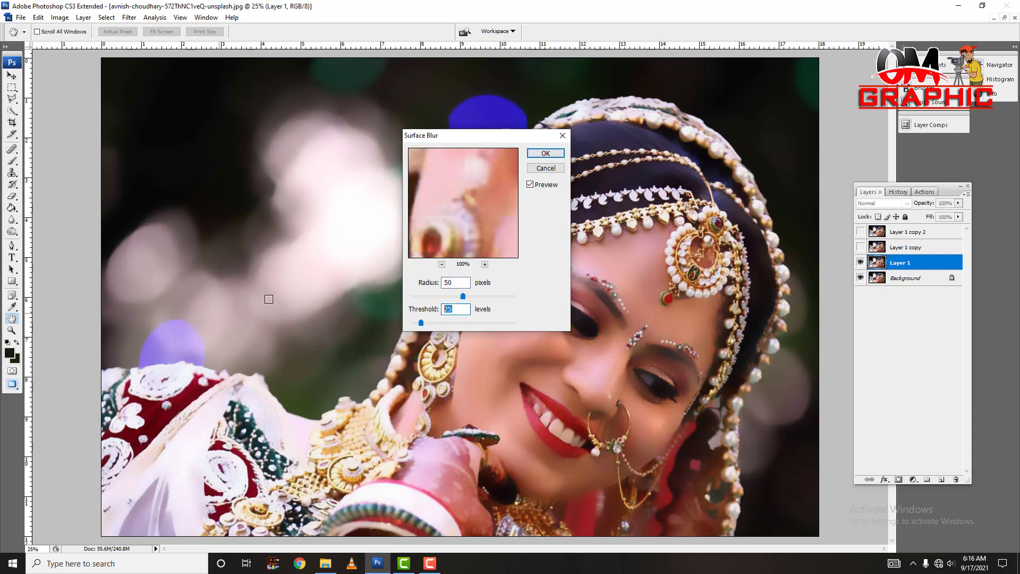
click(546, 153)
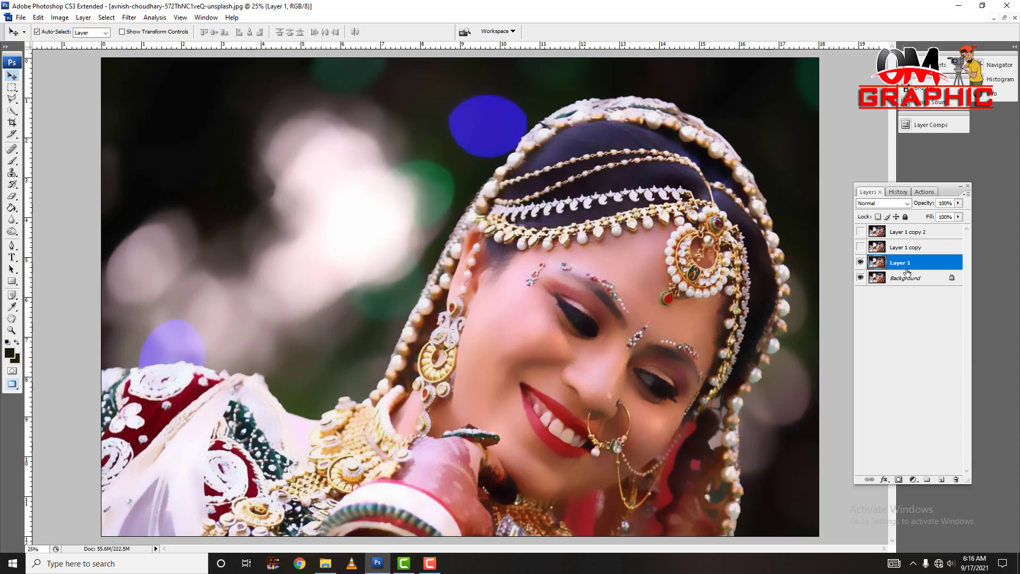
click(860, 248)
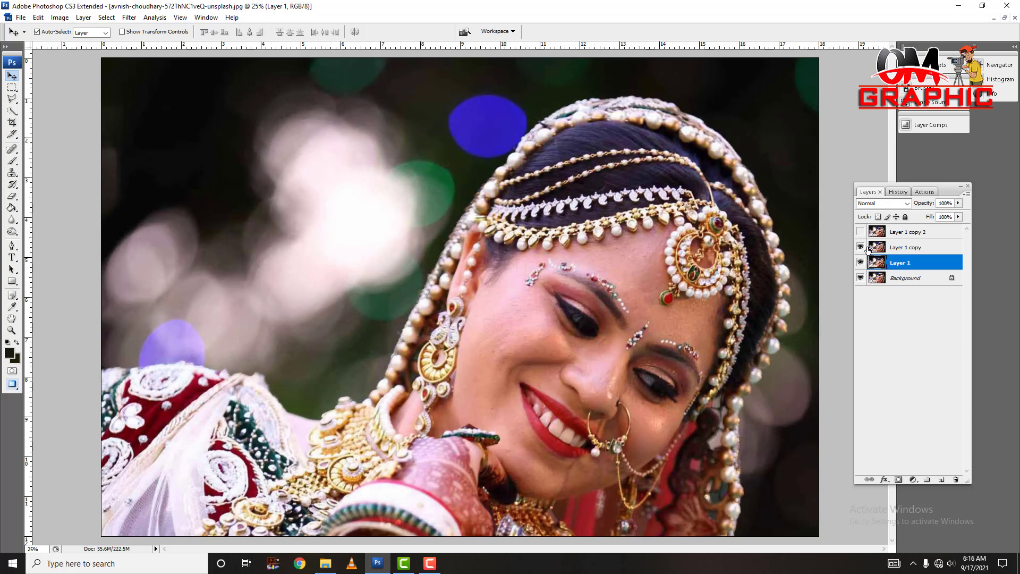
Apply a 2.2-pixel High Pass filter to Layer 1 copy
click(902, 249)
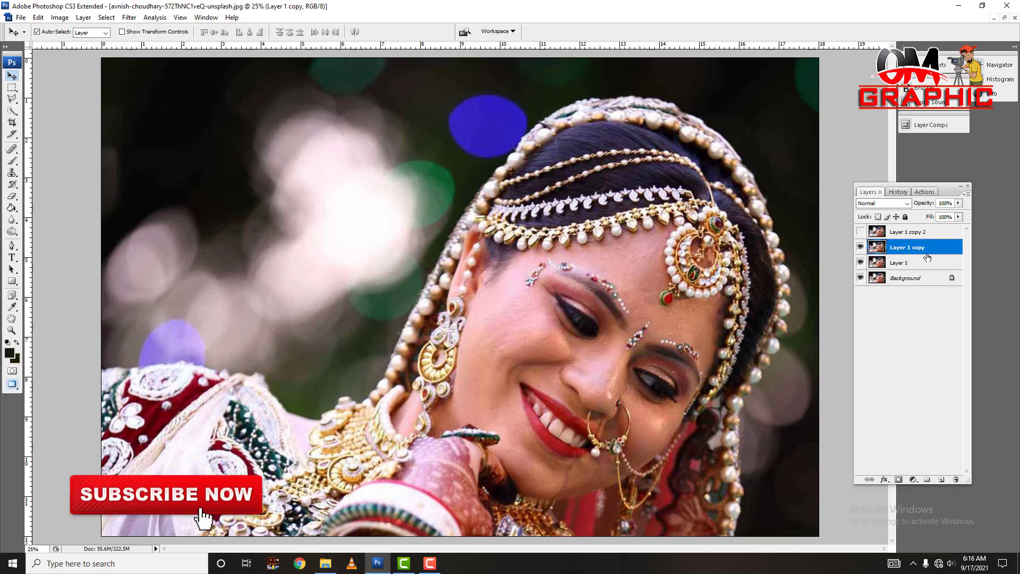
click(912, 266)
click(903, 248)
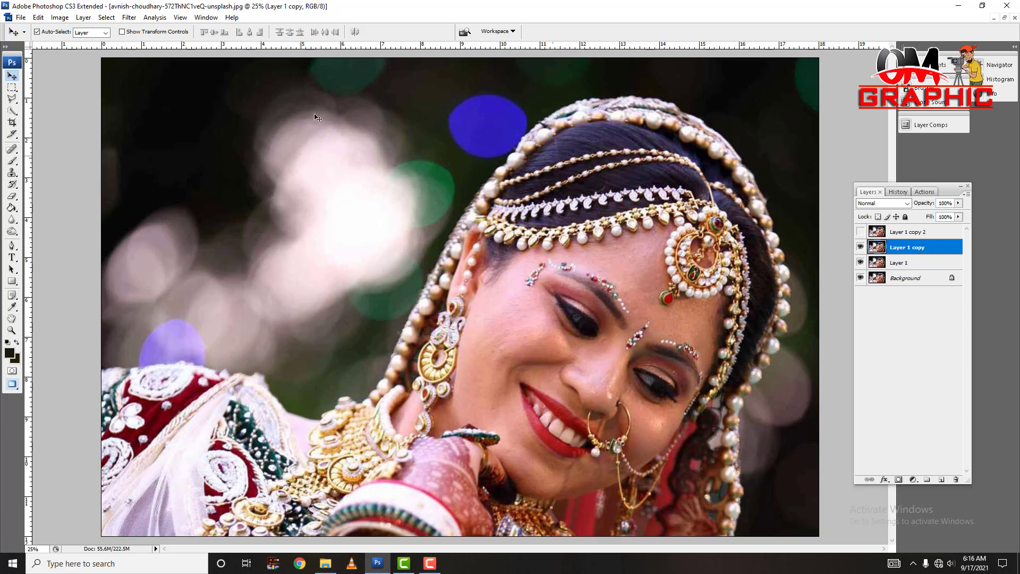
click(130, 18)
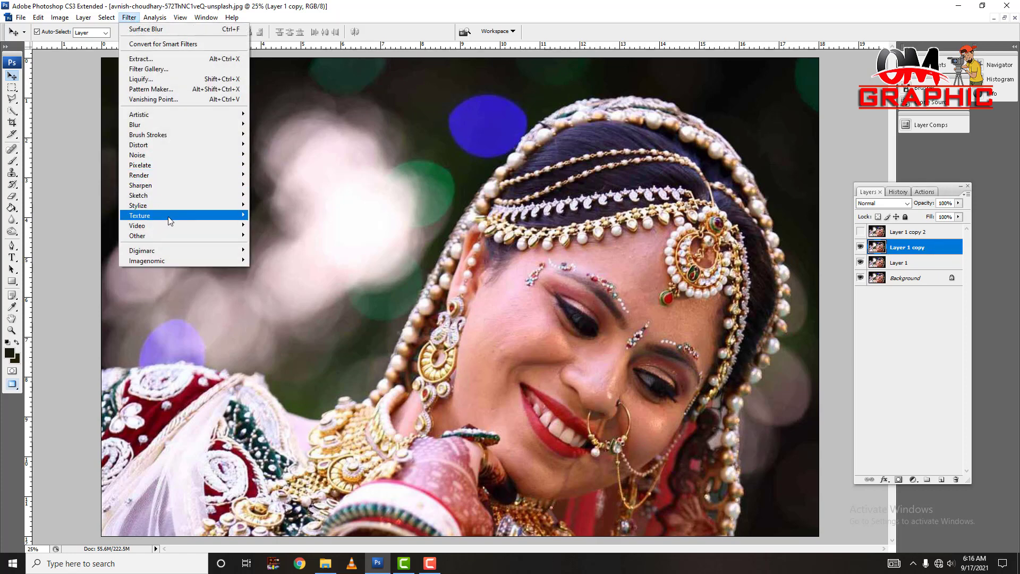
mouse_move(182, 236)
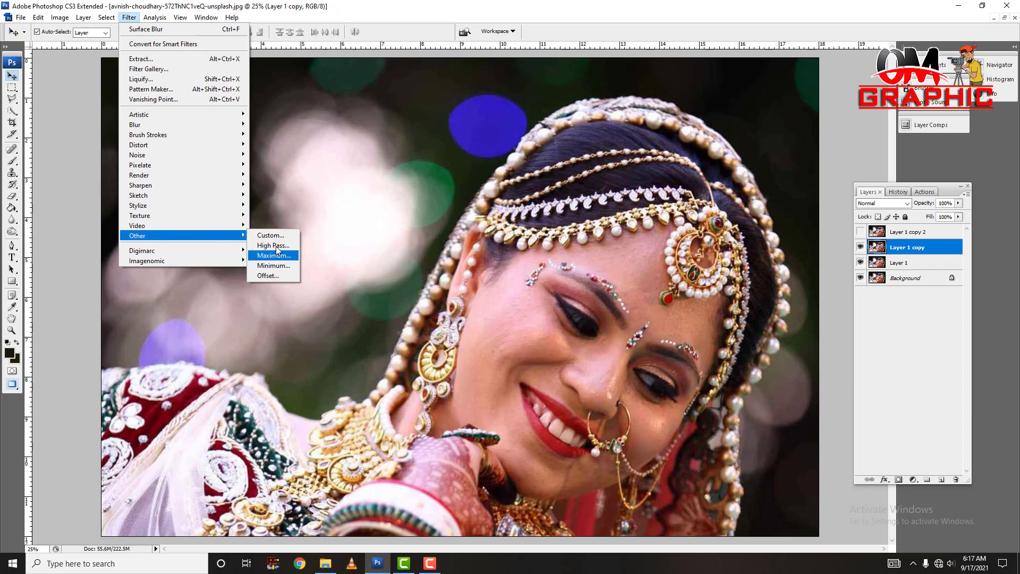
click(279, 245)
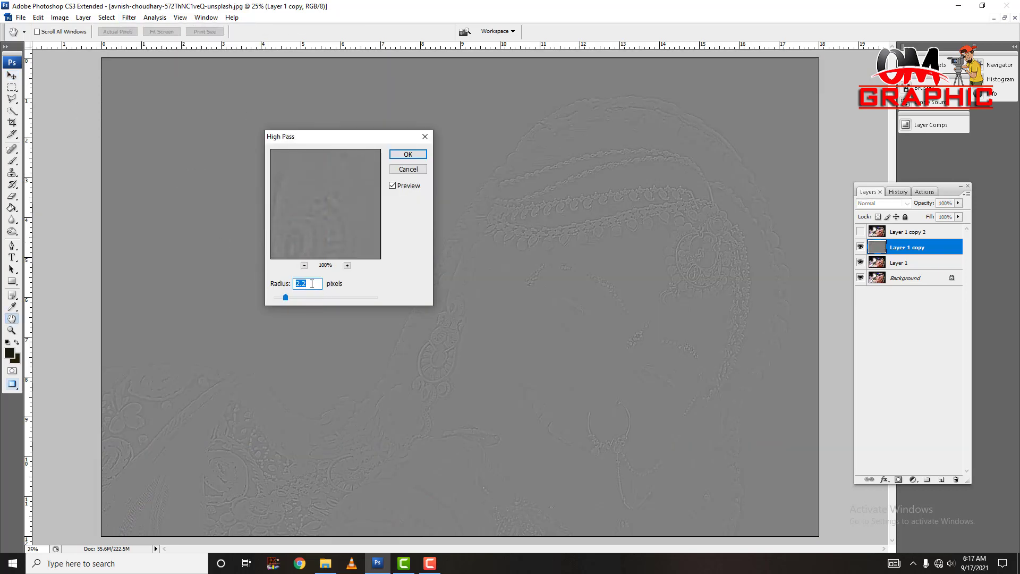
key(Right)
click(408, 154)
key(v)
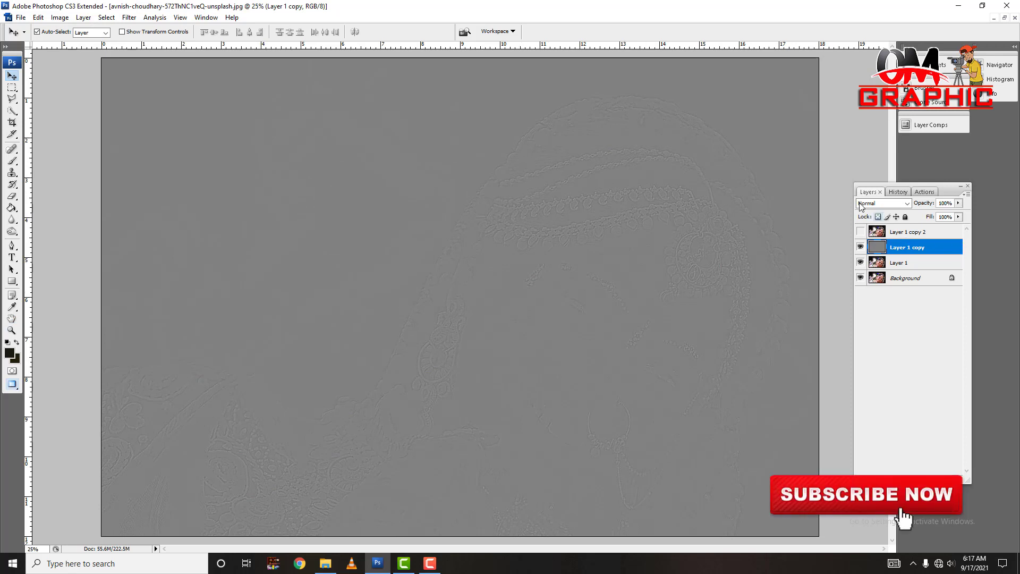
Set Layer 1 copy to Linear Light, then show and select Layer 1 copy 2
click(881, 204)
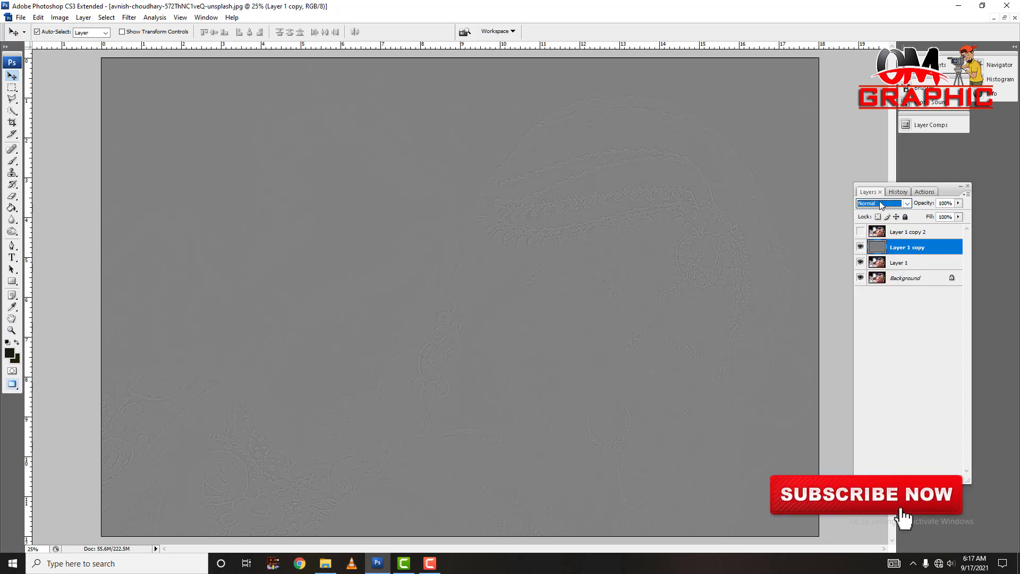
click(881, 204)
click(880, 204)
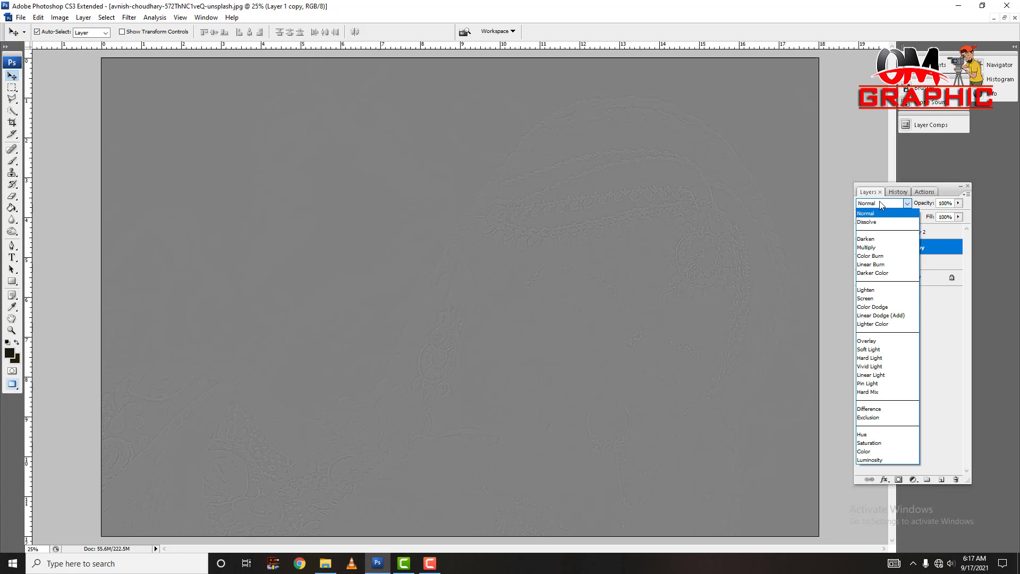
click(884, 375)
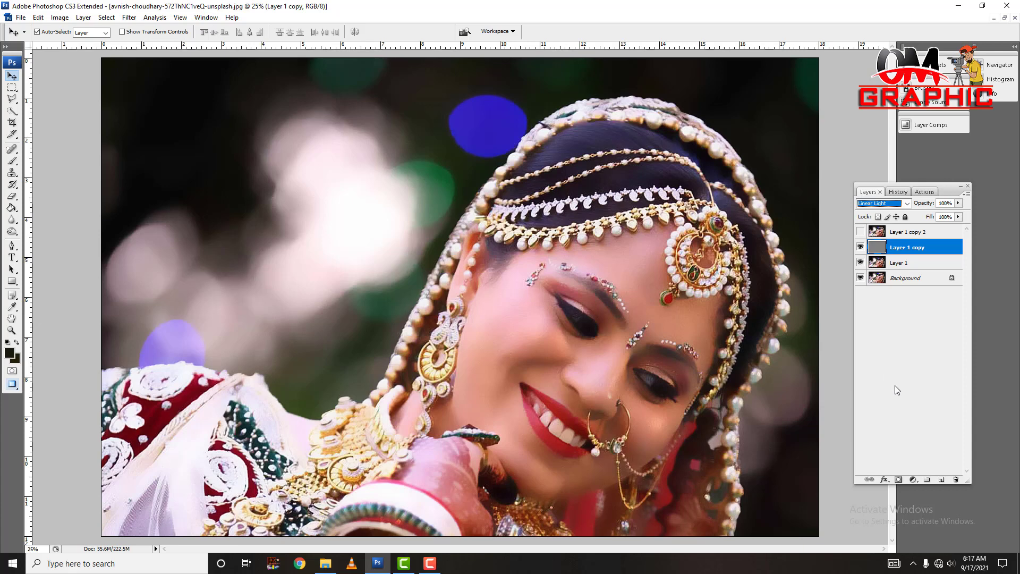
click(860, 232)
click(931, 232)
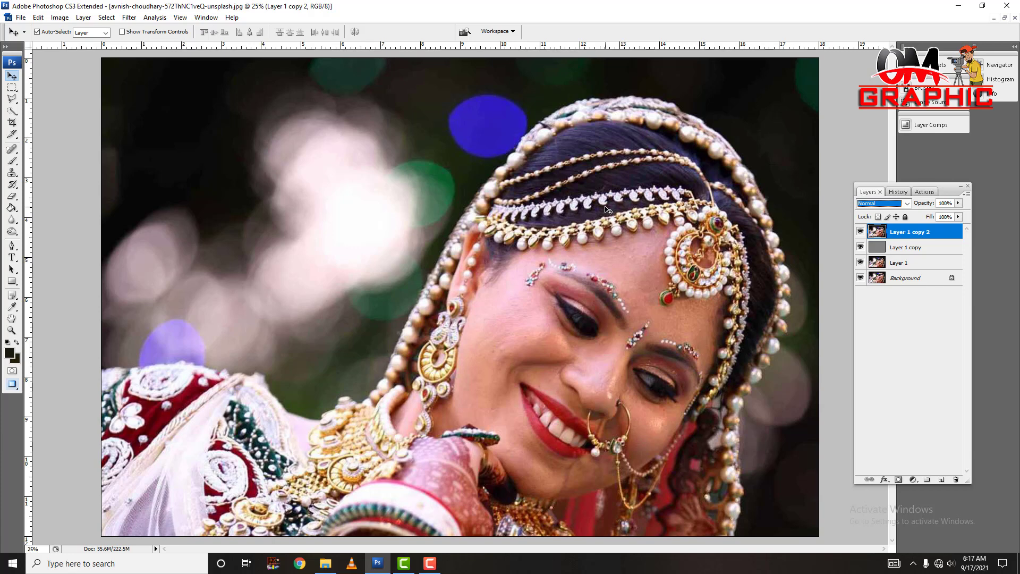
Desaturate Layer 1 copy 2, set its Levels output black to 64, and opacity to 50%
key(ctrl+shift+u)
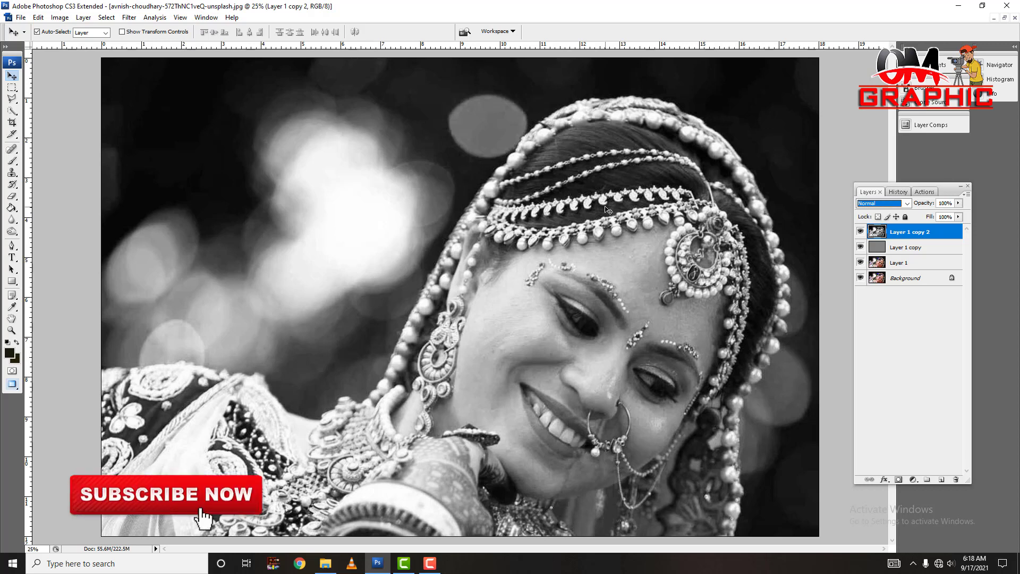
key(ctrl+l)
drag(763, 253, 717, 226)
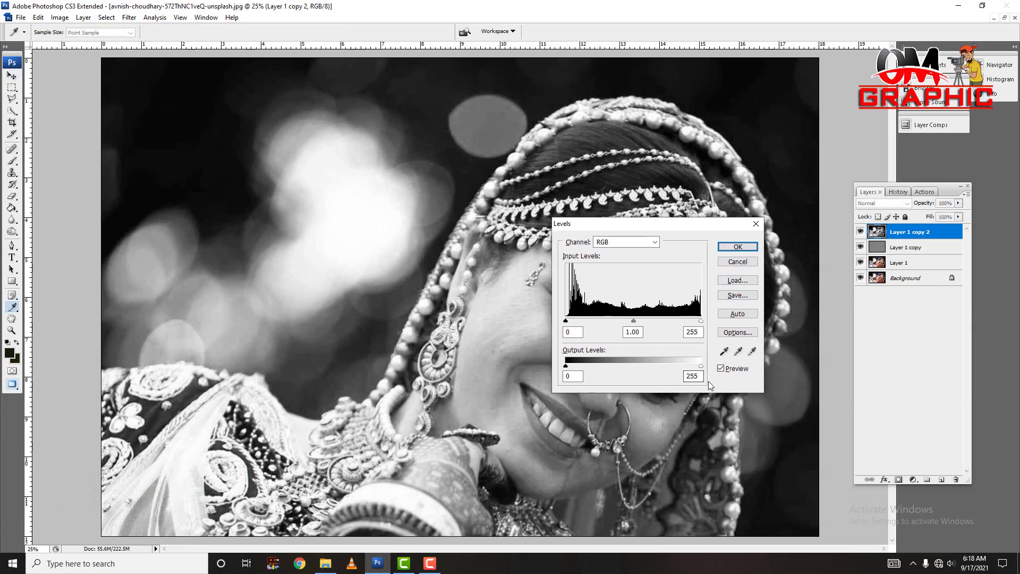
click(566, 378)
double_click(578, 377)
text(64)
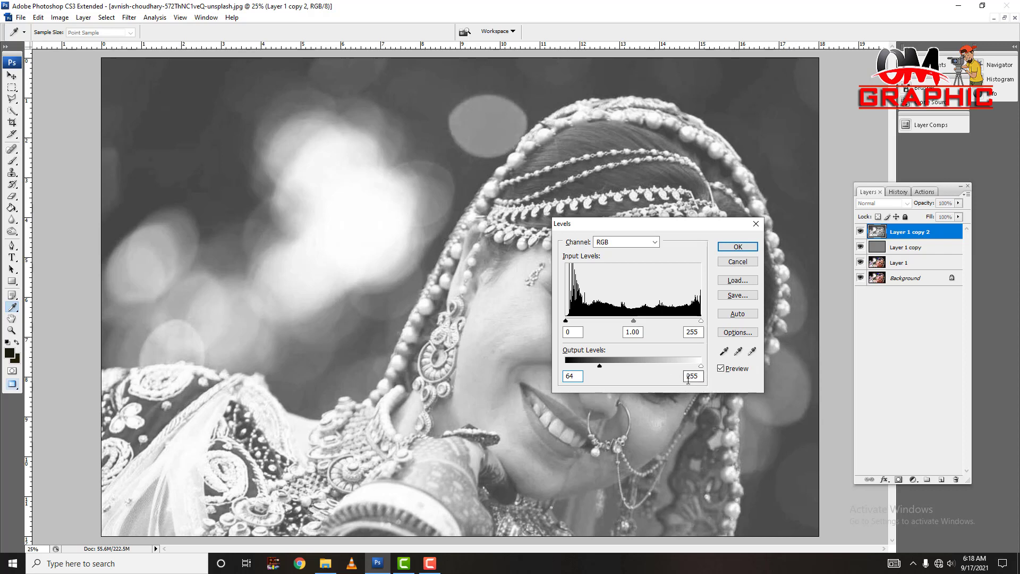
click(738, 247)
key(v)
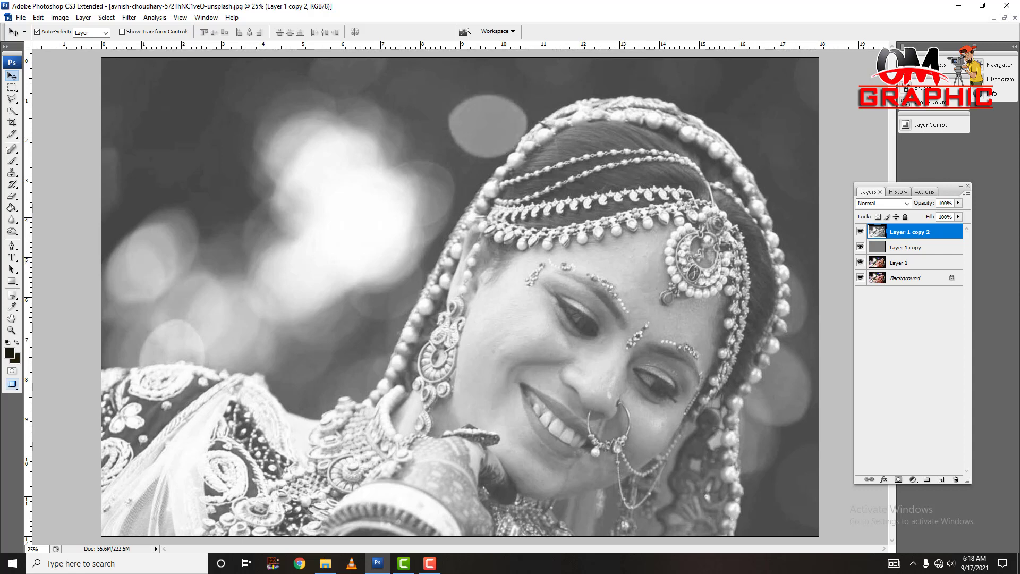
click(958, 203)
text(50)
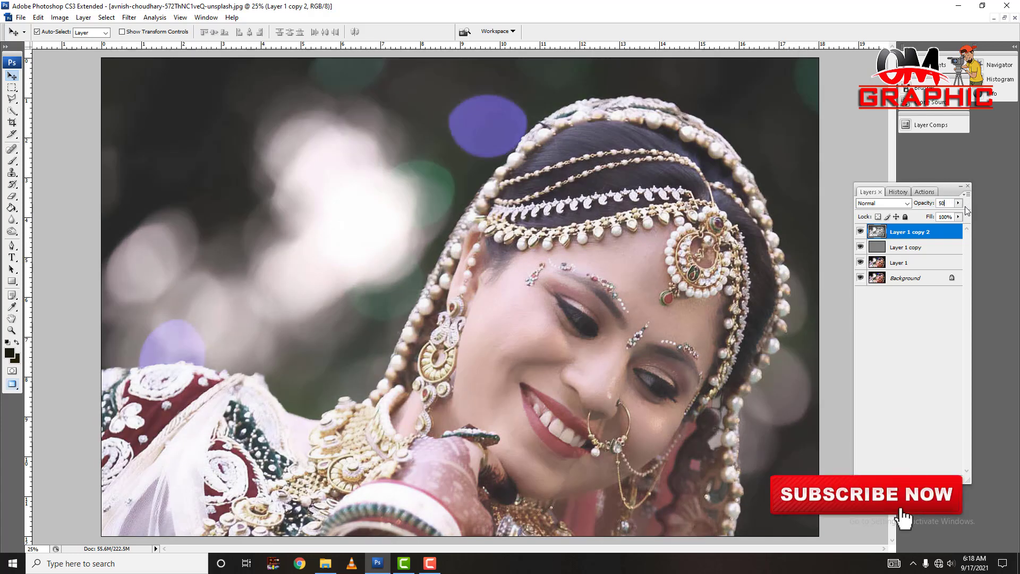
Set Layer 1 copy 2 to Soft Light and also select Layer 1 copy and Layer 1
click(907, 204)
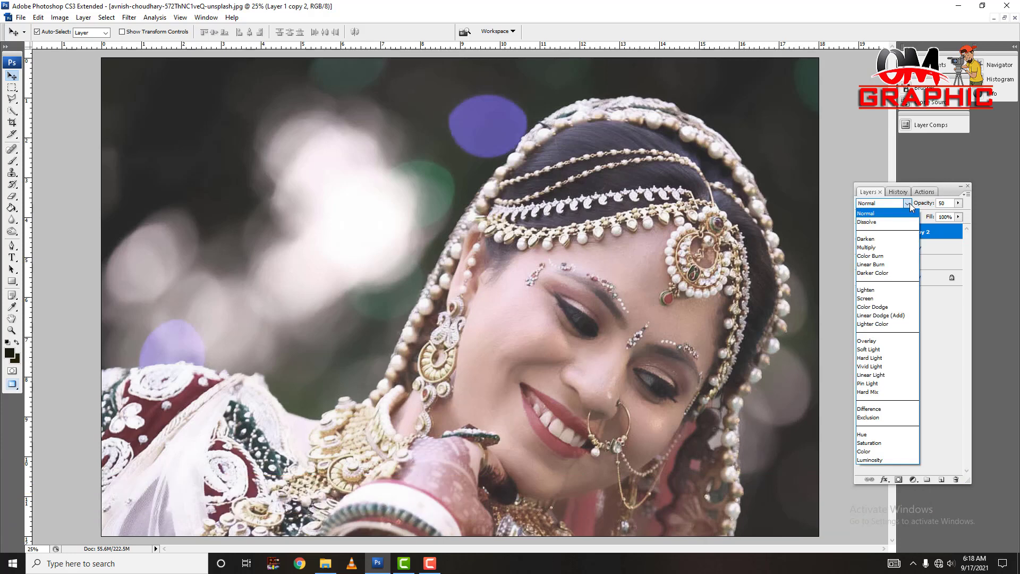
click(879, 350)
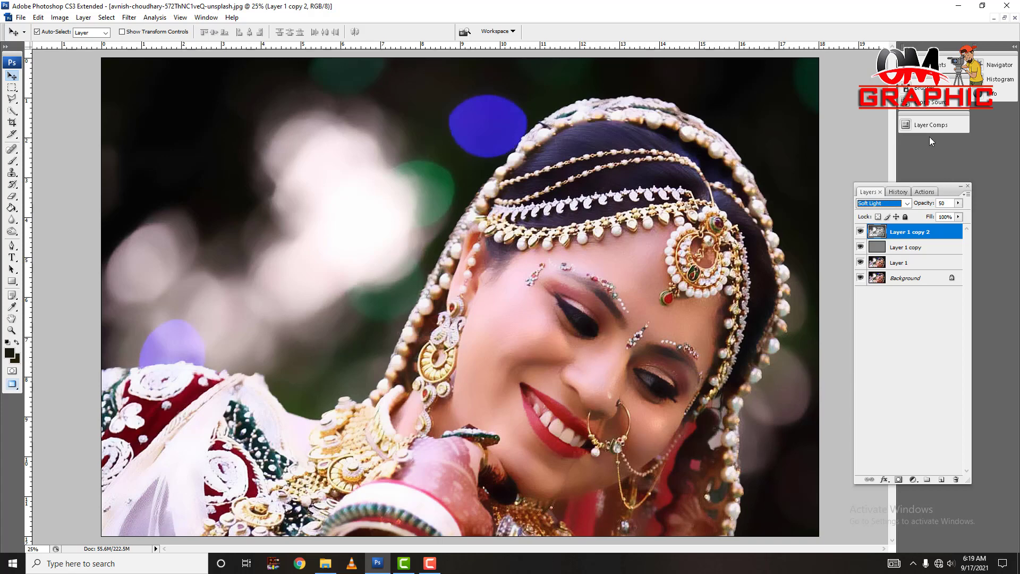
shift+click(917, 247)
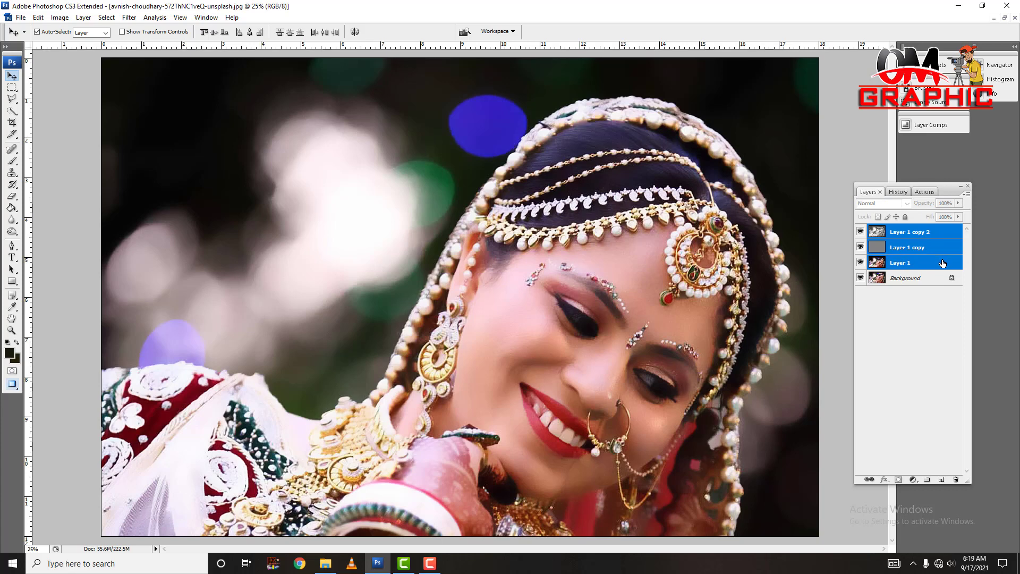
Group the three retouch layers into Group 1 and give it a black layer mask
key(ctrl+g)
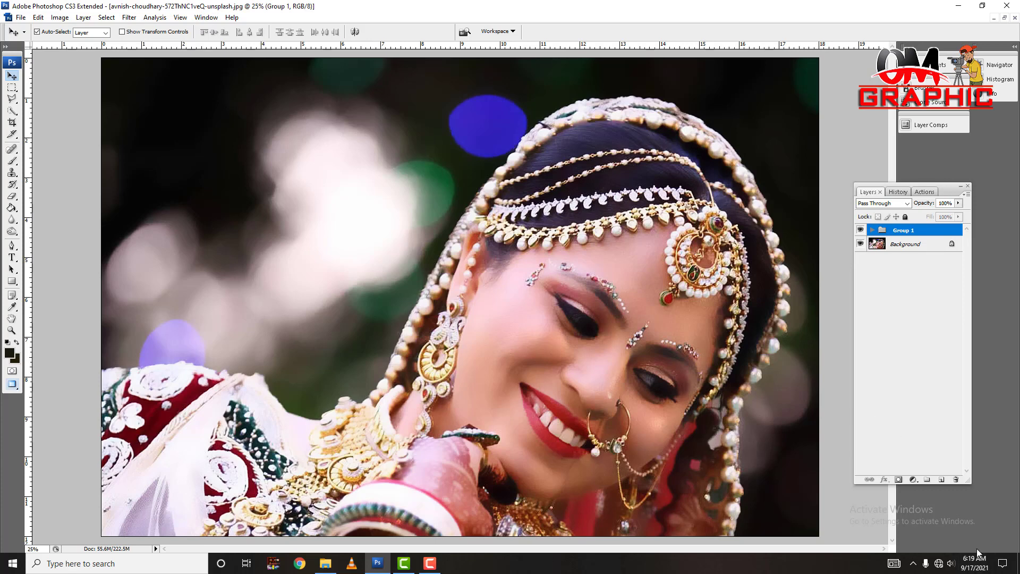
alt+click(897, 480)
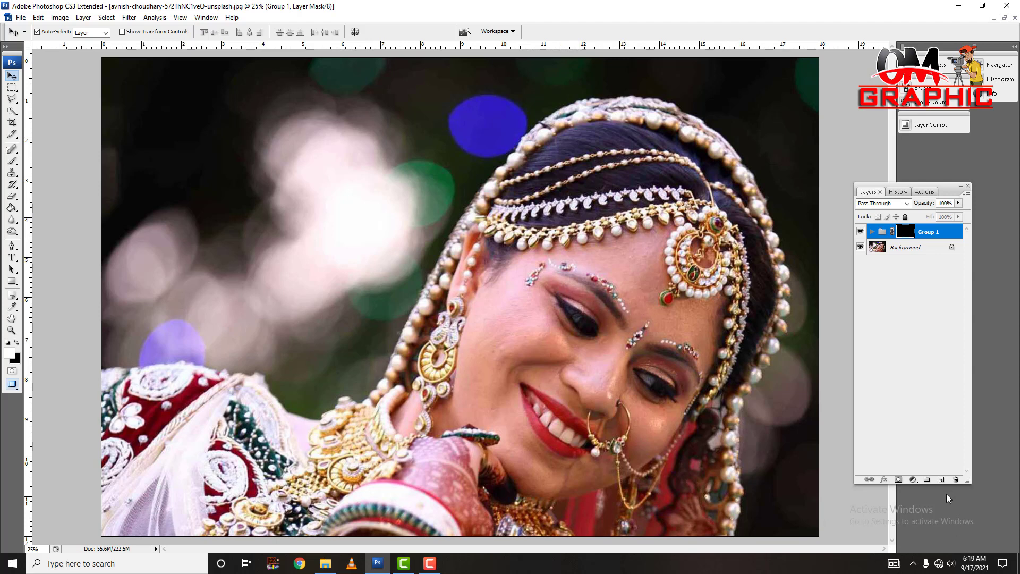
Set the foreground to white and choose the Brush at 100% opacity and flow, Normal mode
click(13, 353)
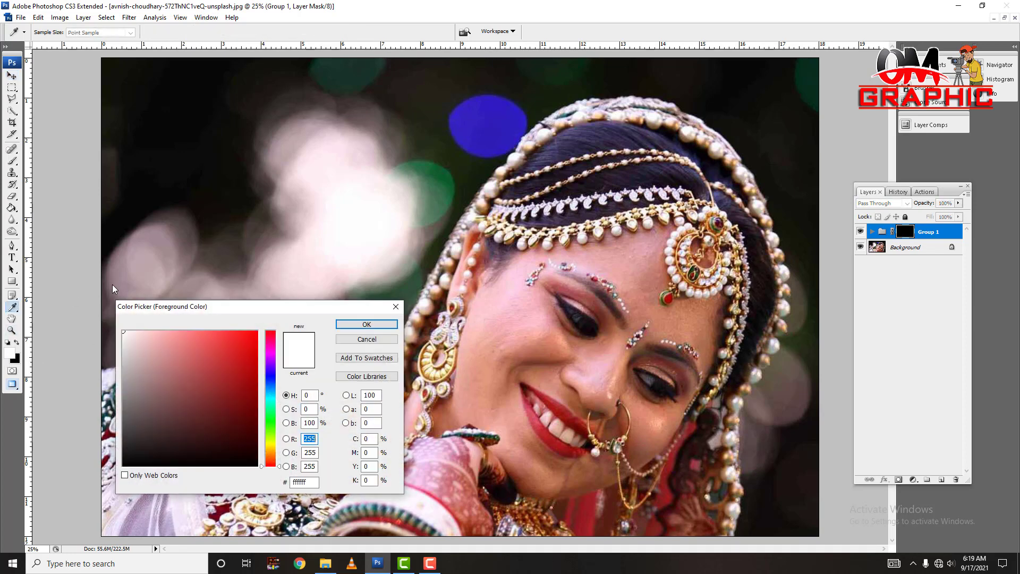
click(367, 324)
key(v)
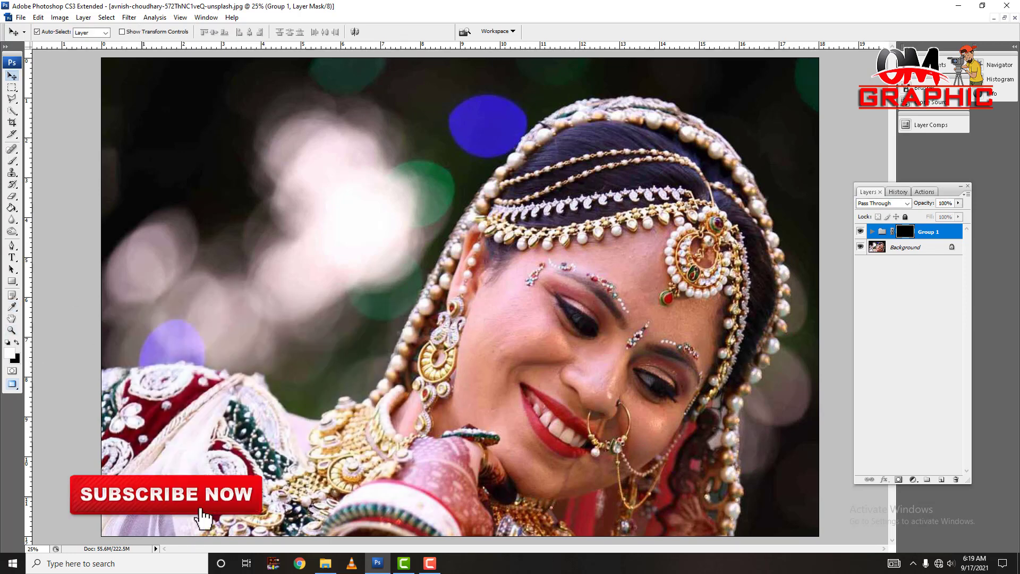
click(12, 160)
click(75, 161)
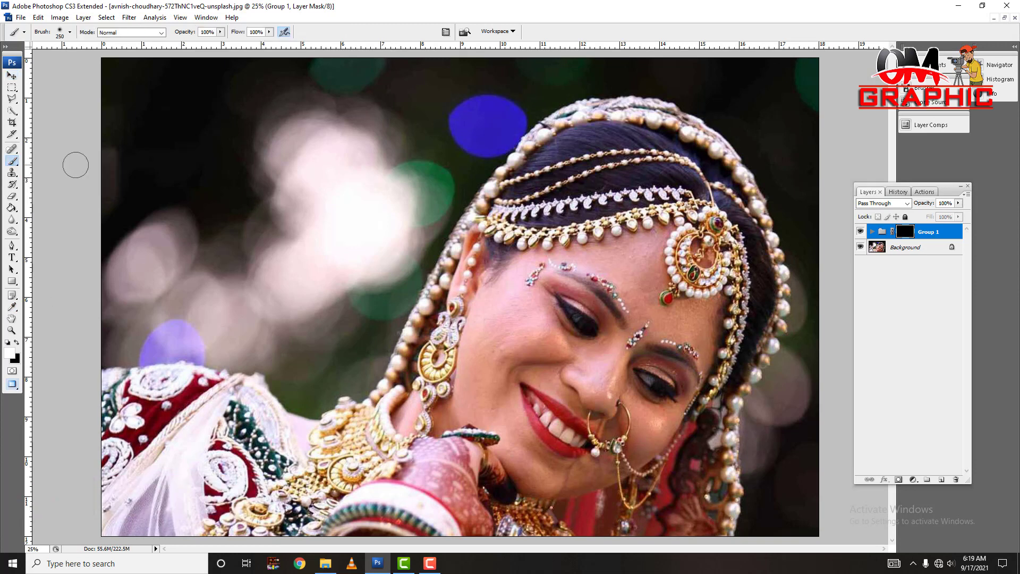
right_click(11, 161)
click(79, 161)
click(220, 32)
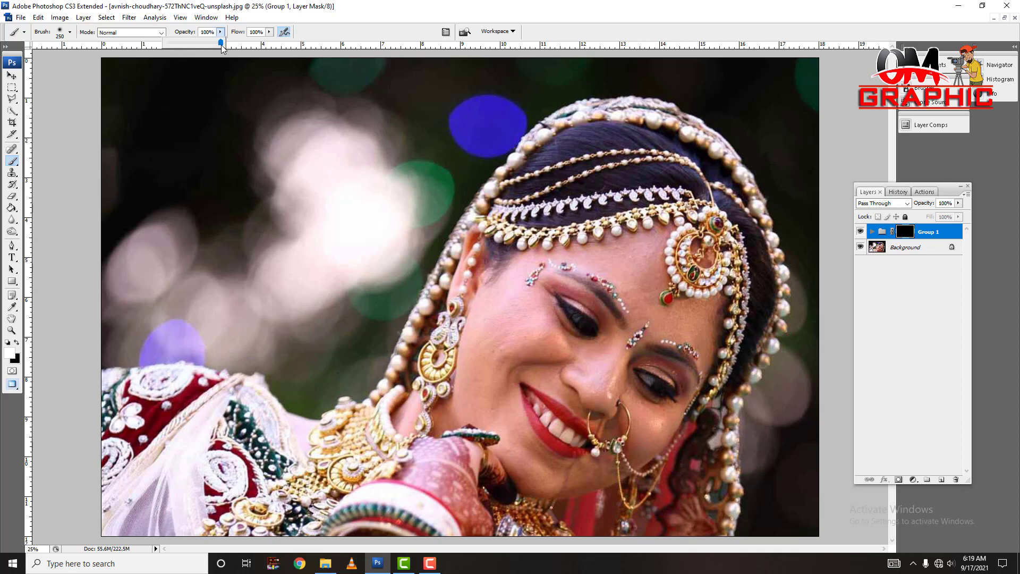
click(270, 32)
click(107, 32)
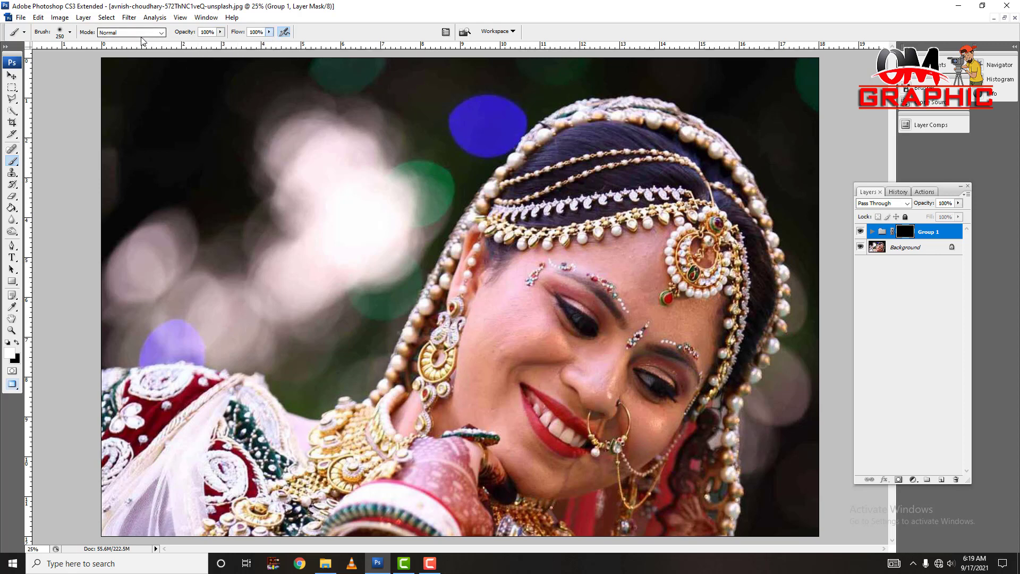
click(128, 32)
Paint white on the mask over the bride's cheek, settling on a 200-pixel brush
scroll(548, 402, up, 1)
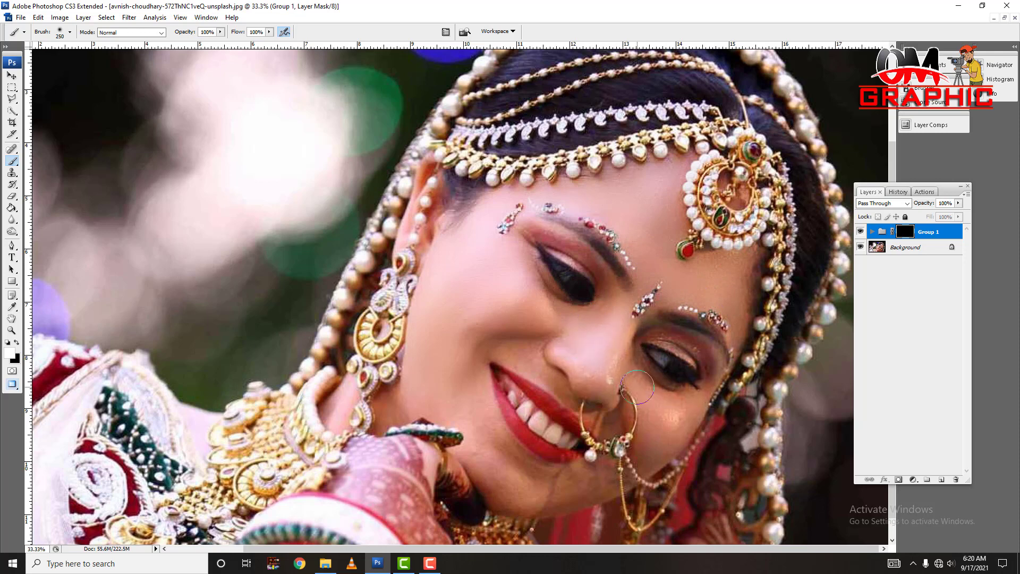
drag(637, 387, 664, 419)
scroll(637, 387, down, 1)
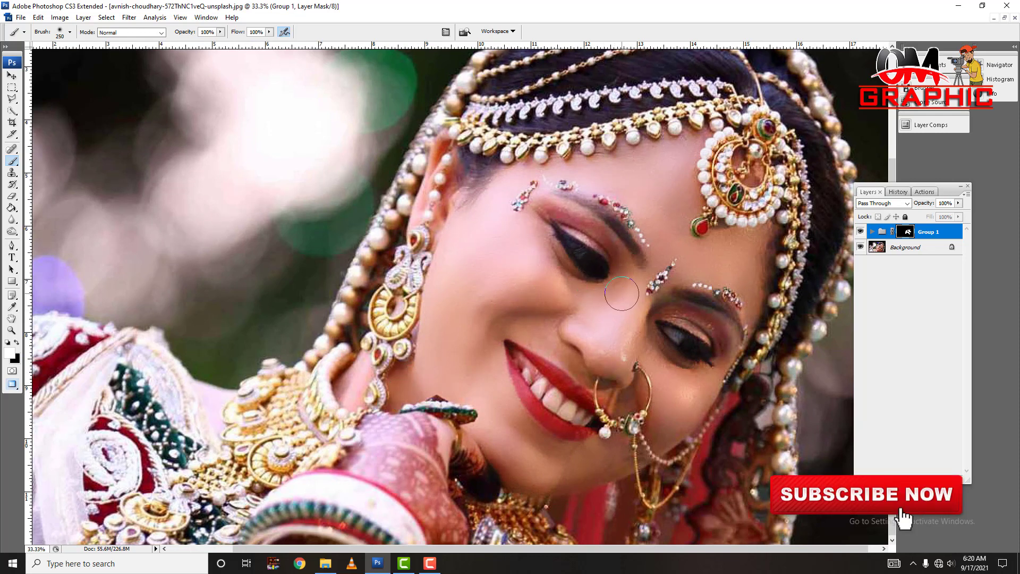
key(bracketleft)
key(bracketleft)
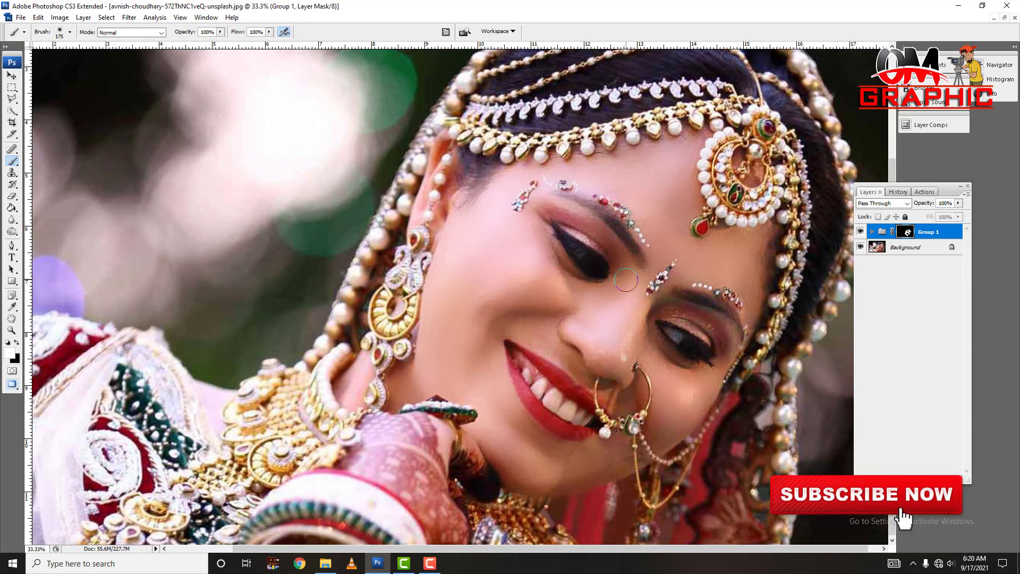
key(bracketright)
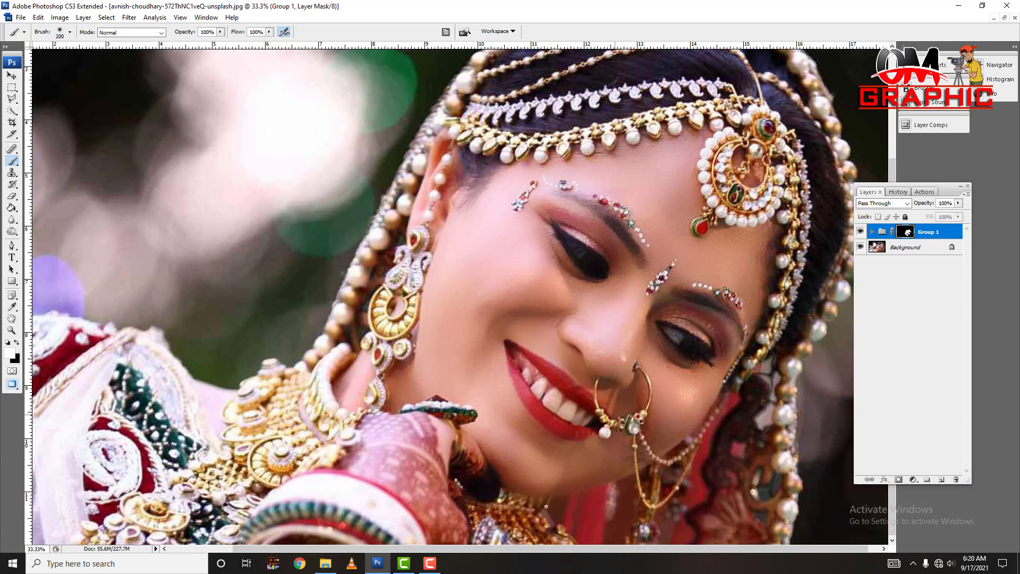
key(bracketright)
key(bracketleft)
key(bracketright)
key(bracketright)
key(bracketleft)
key(bracketleft)
Paint the mouth, chin, lower face and brow area, then zoom out to see the portrait
drag(583, 405, 500, 346)
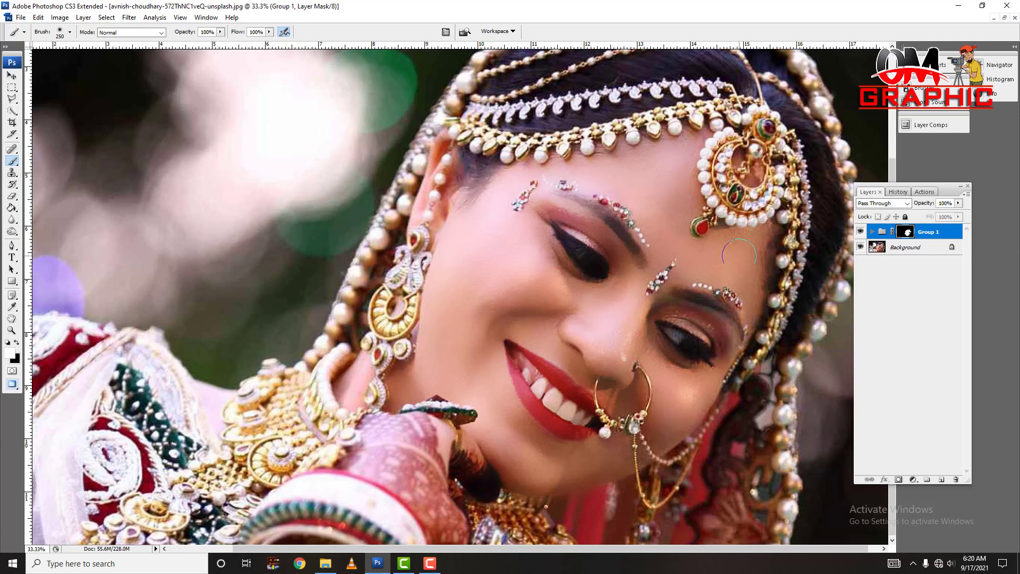
key(bracketleft)
key(bracketright)
drag(616, 238, 603, 249)
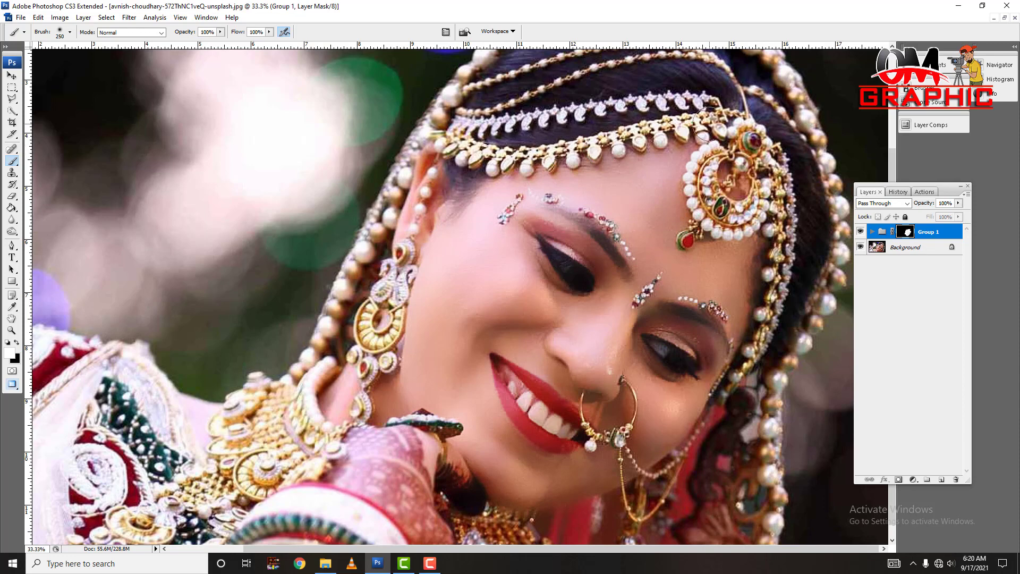
drag(389, 309, 392, 296)
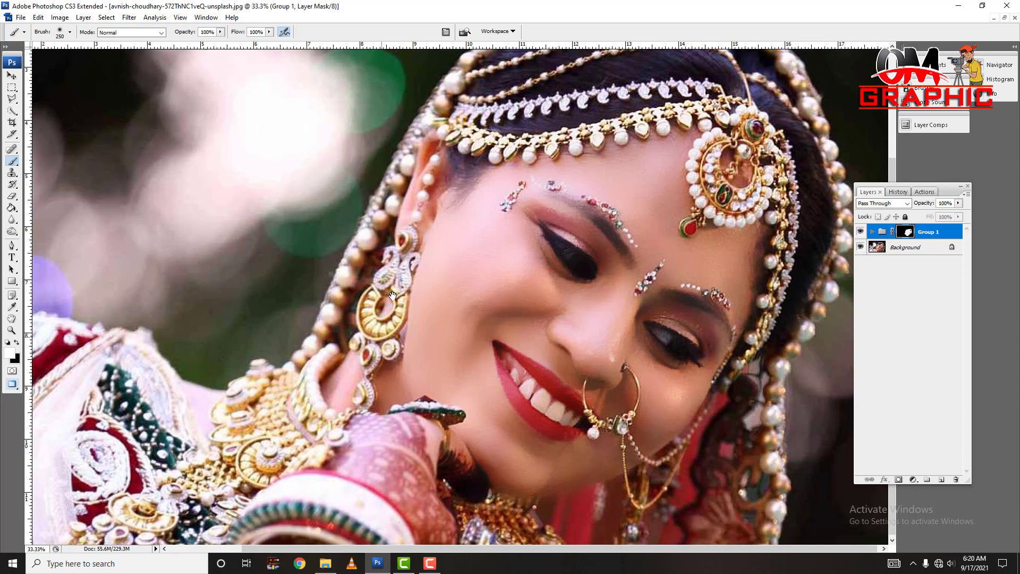
drag(340, 375, 367, 375)
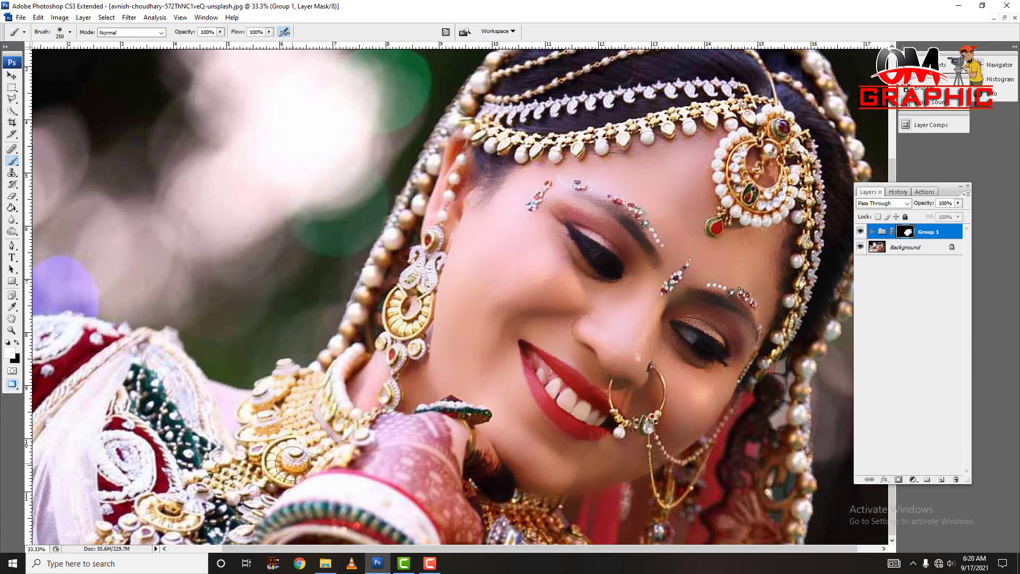
drag(406, 296, 377, 294)
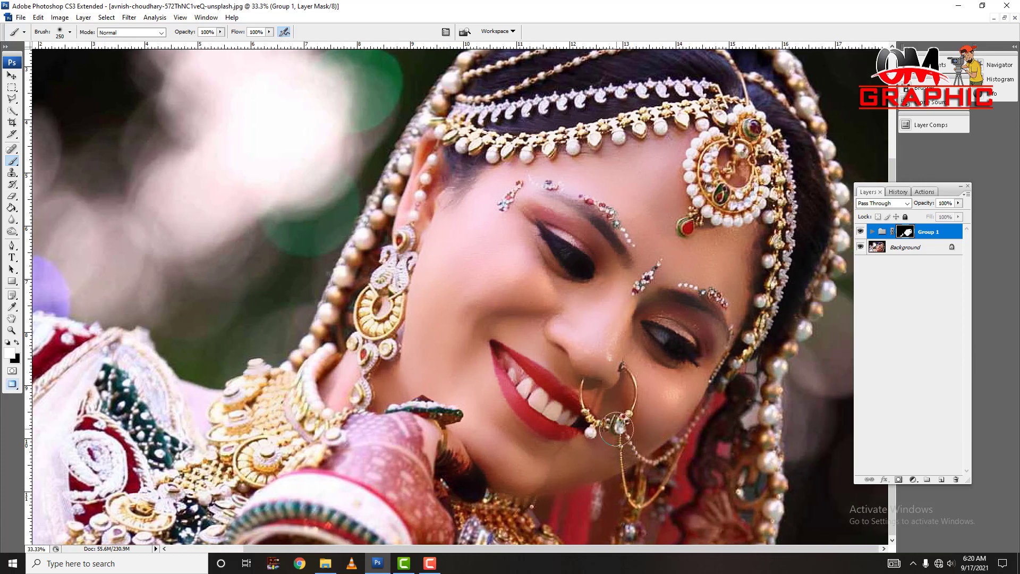
drag(616, 430, 614, 456)
key(ctrl+minus)
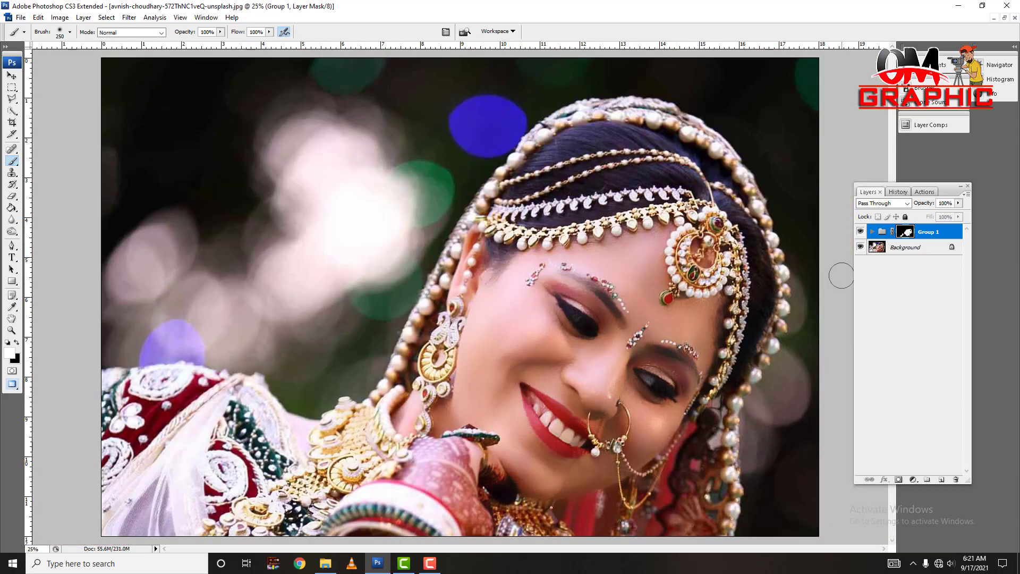
Toggle Group 1 off and on for a before/after check, then float the document window
alt+click(860, 248)
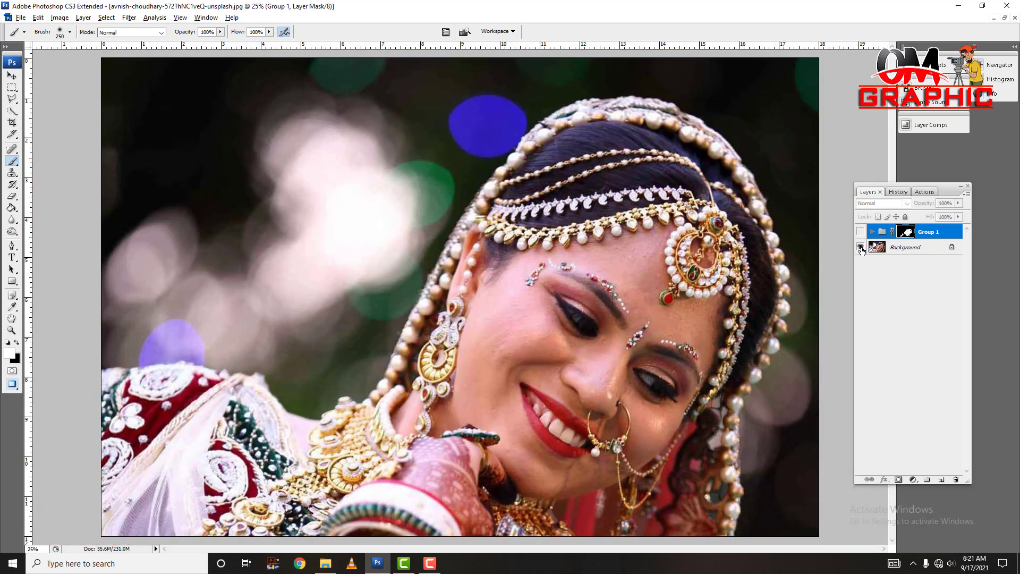
alt+click(860, 248)
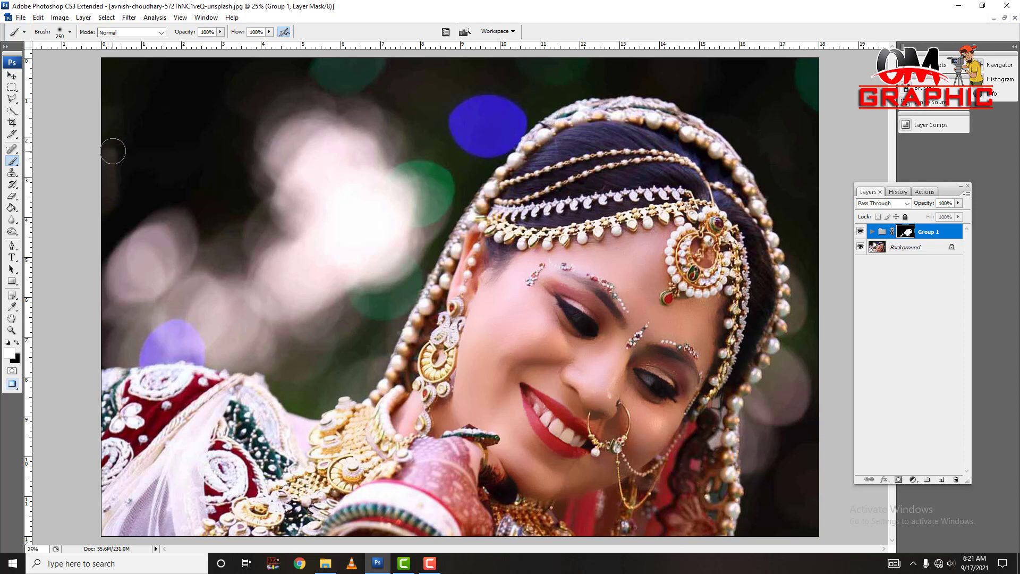
click(1004, 18)
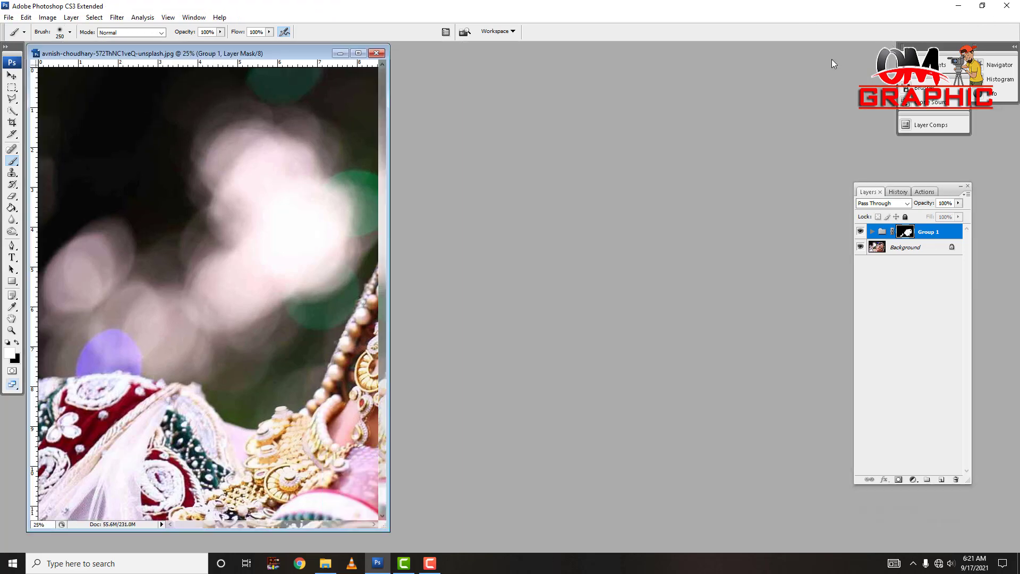
Close the bridal portrait without saving changes and minimize Photoshop to reach the desktop
click(376, 54)
click(512, 214)
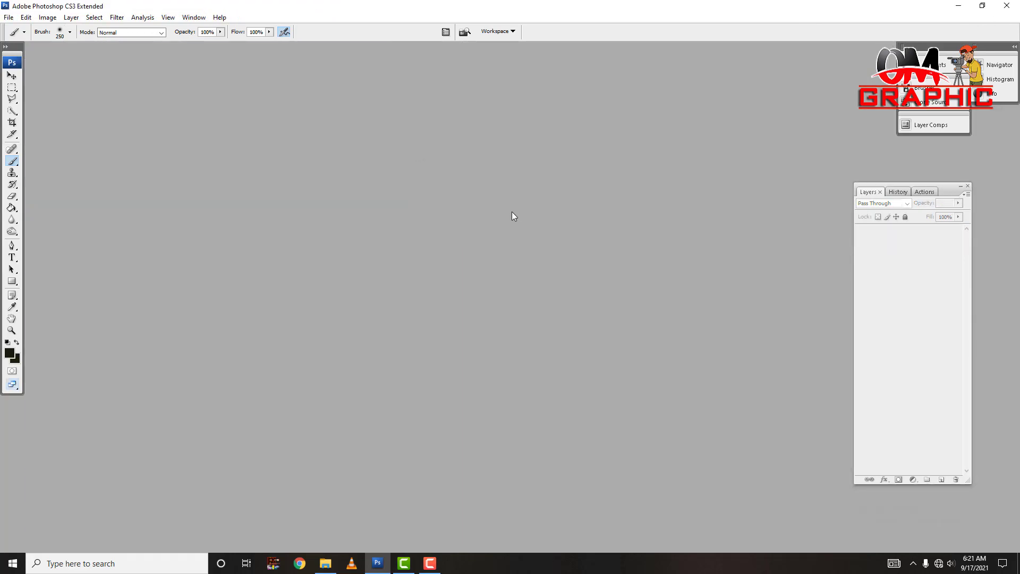
click(377, 563)
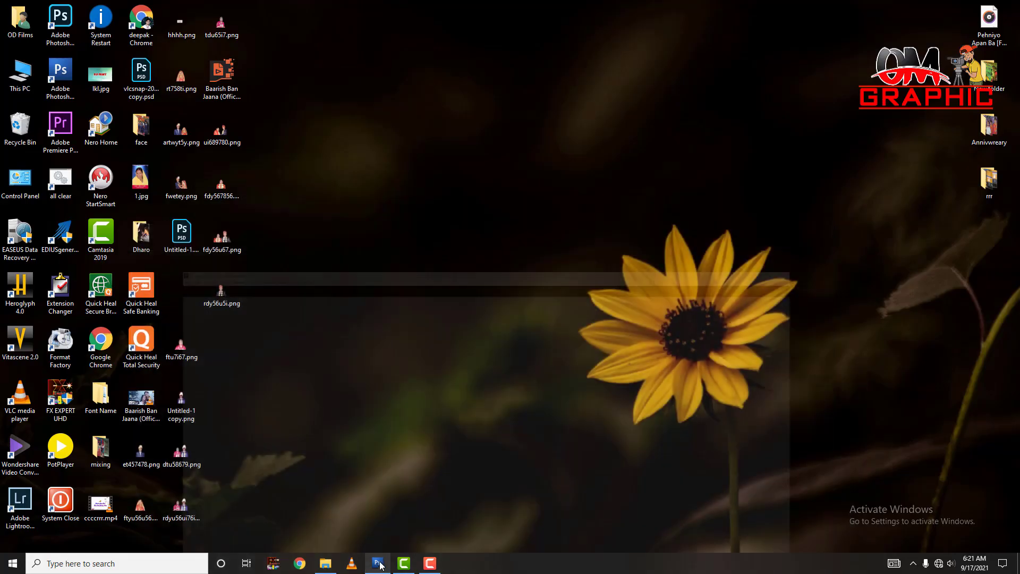
Open the saree portrait from the Downloads folder in Photoshop by dragging it onto Photoshop
click(377, 563)
click(325, 563)
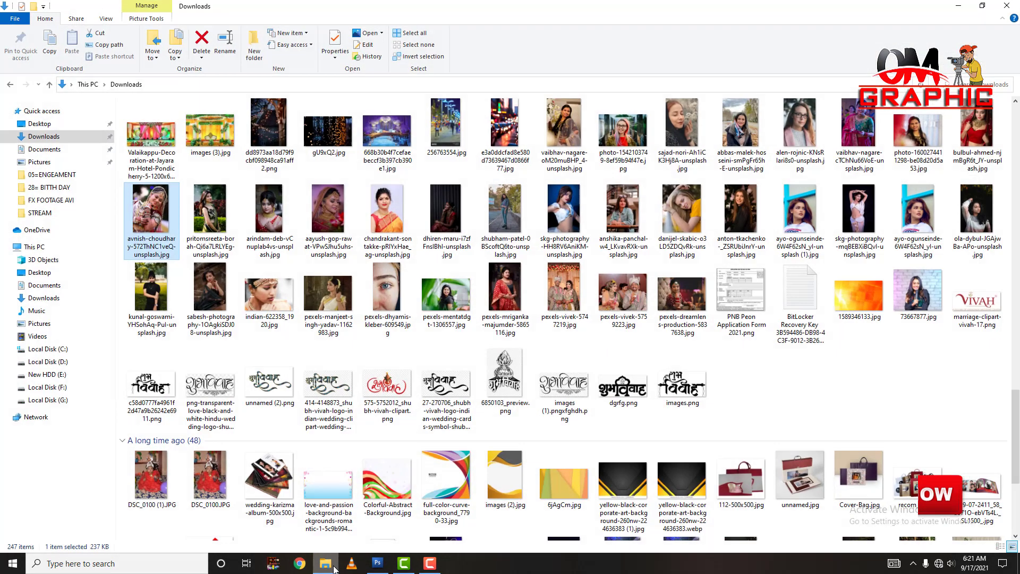
mouse_move(387, 218)
mouse_down()
mouse_move(378, 565)
mouse_move(480, 267)
mouse_up()
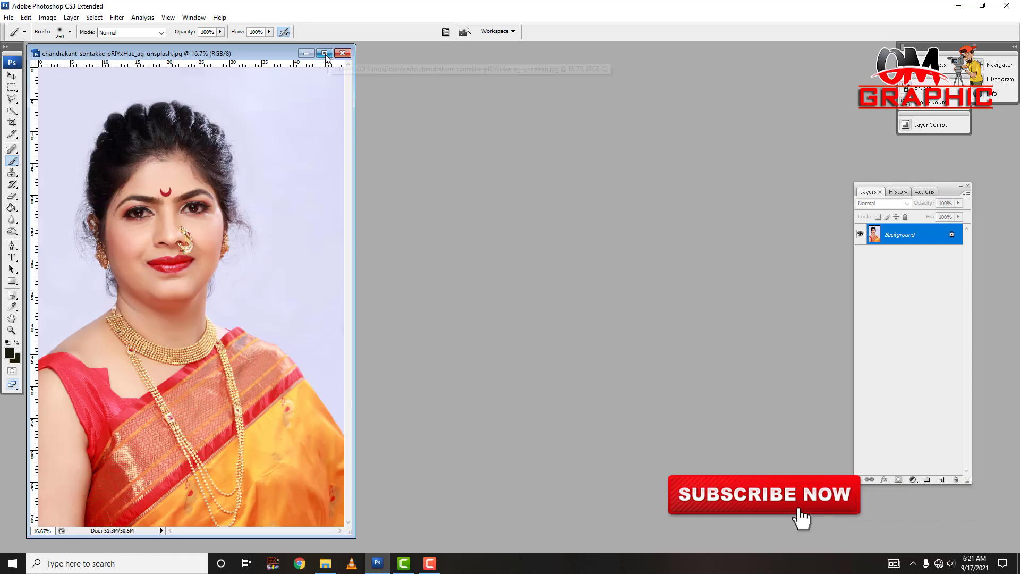
Maximize the saree portrait's document window and zoom in on the woman's face
click(324, 53)
key(ctrl+plus)
key(ctrl+plus)
key(ctrl+plus)
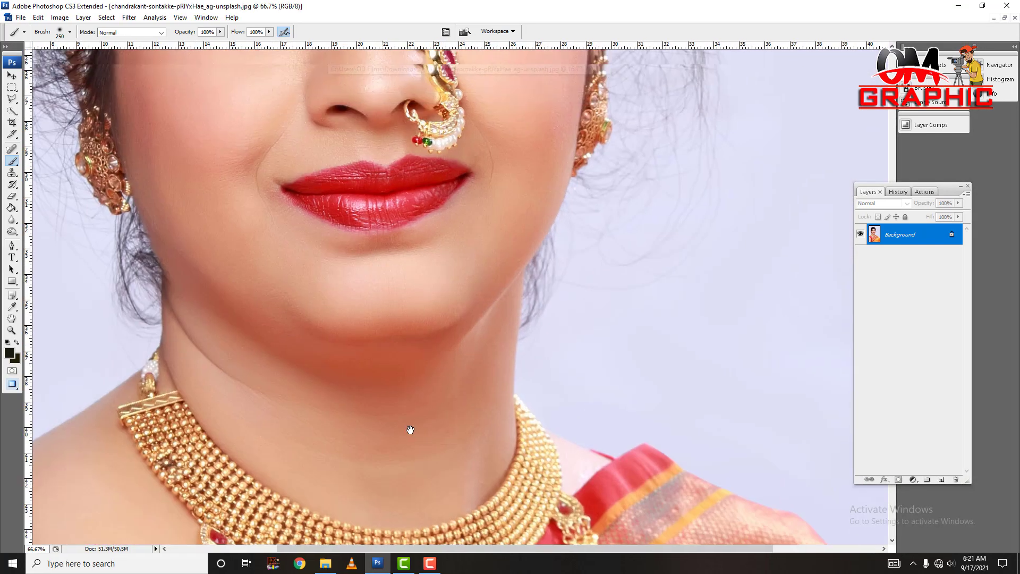
scroll(410, 426, up, 5)
scroll(388, 308, down, 2)
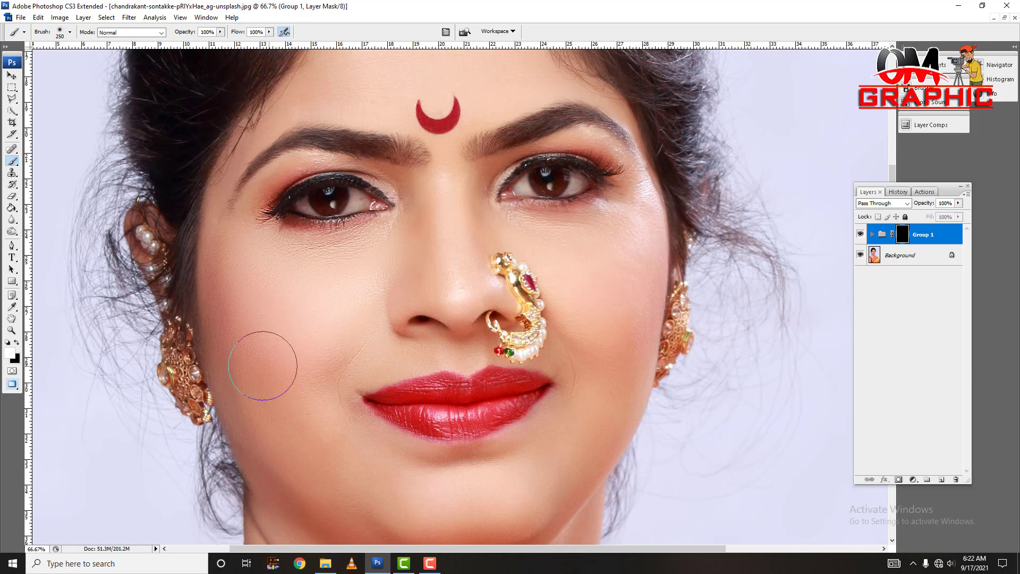
Paint white on the Group 1 mask over the cheek, under-eye, nose and chin
mouse_move(316, 424)
mouse_down()
mouse_move(310, 401)
mouse_move(378, 384)
mouse_up()
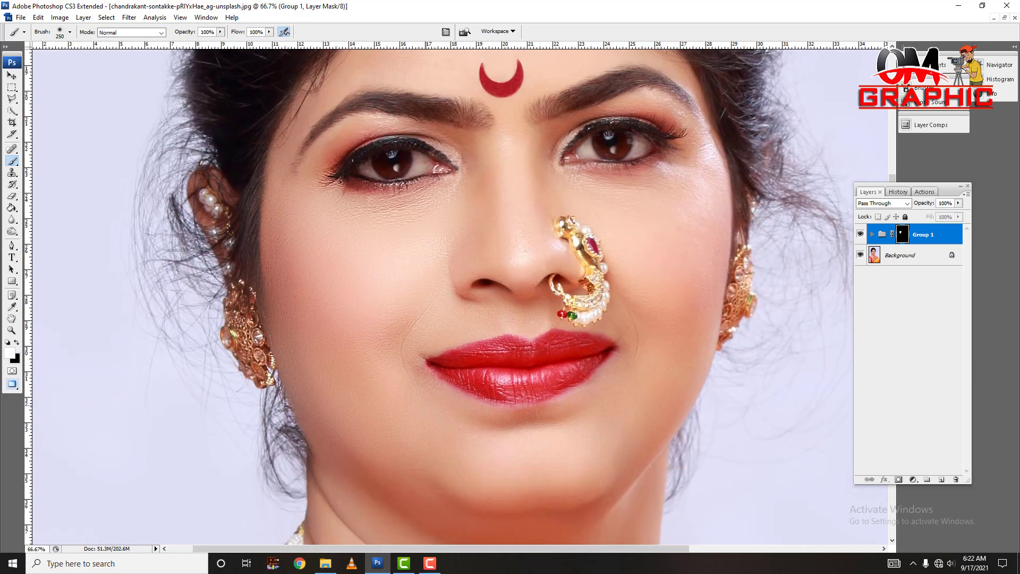
drag(675, 313, 442, 173)
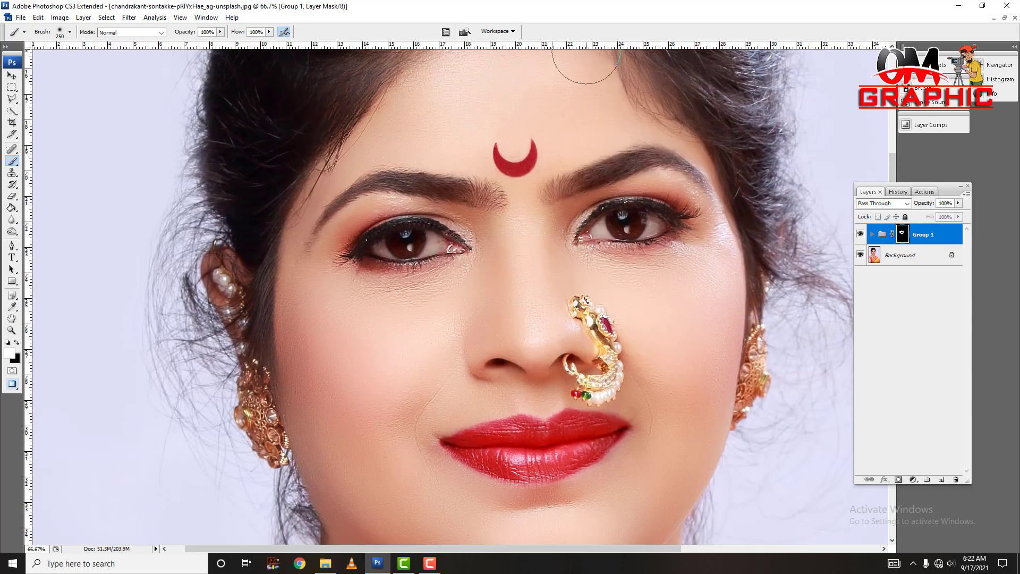
drag(442, 173, 512, 148)
scroll(463, 255, down, 5)
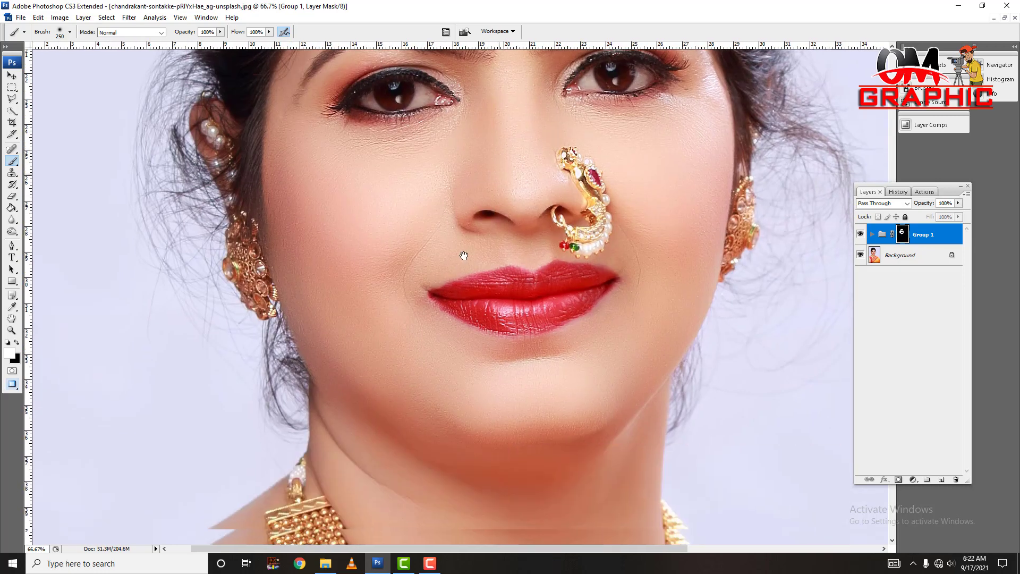
scroll(608, 249, down, 2)
drag(473, 341, 353, 392)
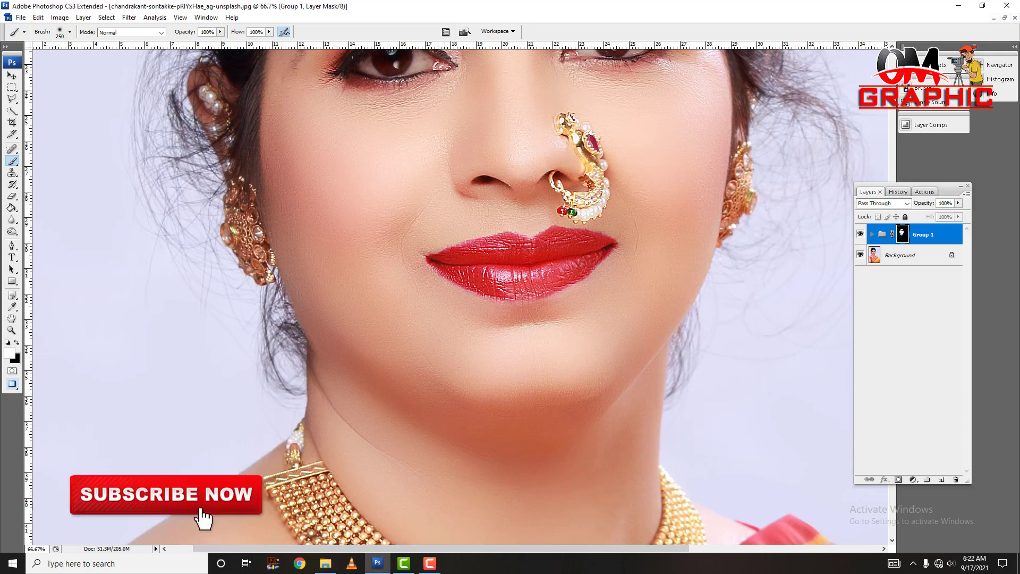
scroll(367, 446, up, 5)
scroll(282, 422, down, 1)
scroll(282, 423, down, 8)
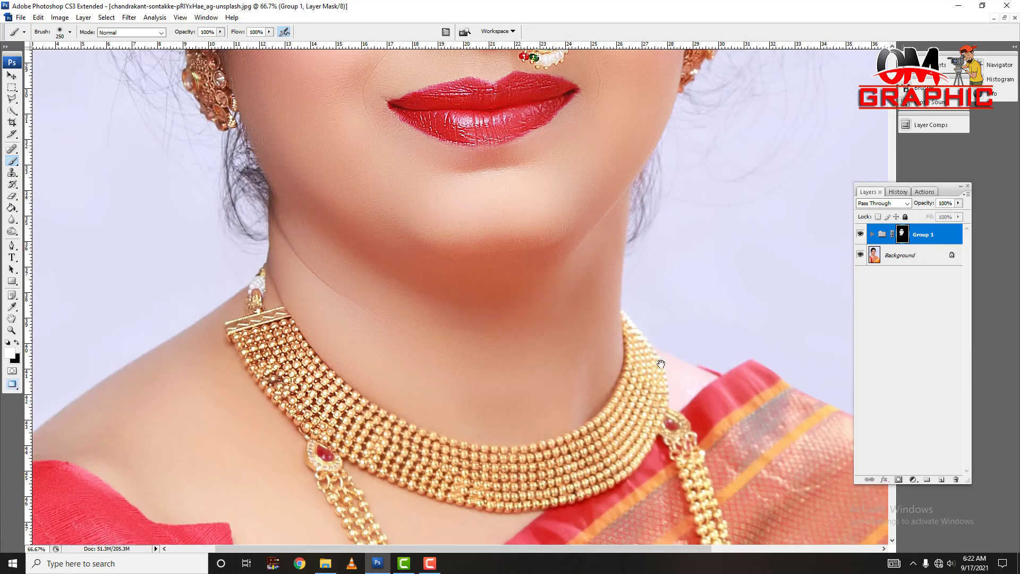
Paint the mask across the neck and chest, panning down over the shoulders
drag(547, 462, 324, 366)
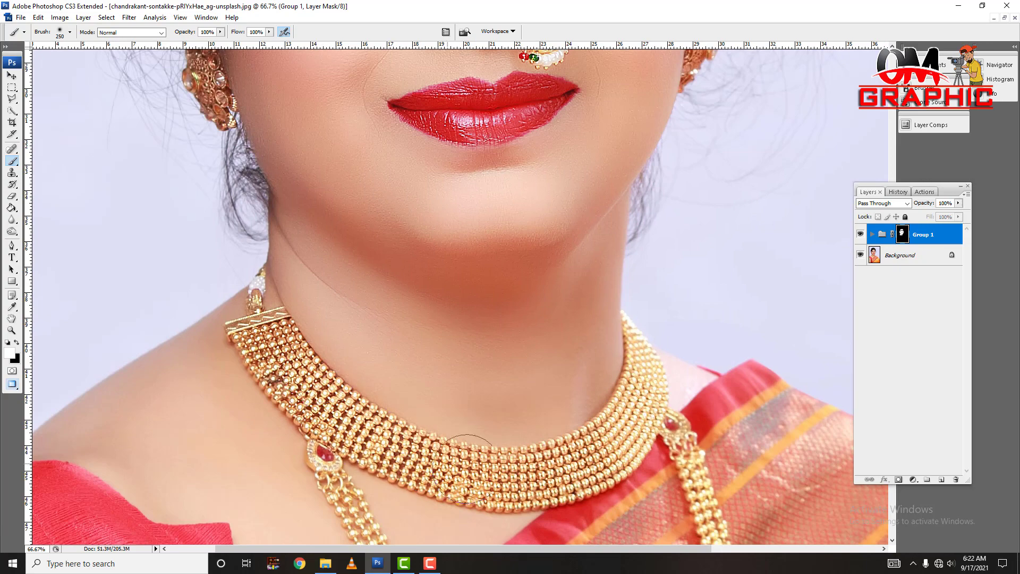
scroll(287, 325, down, 5)
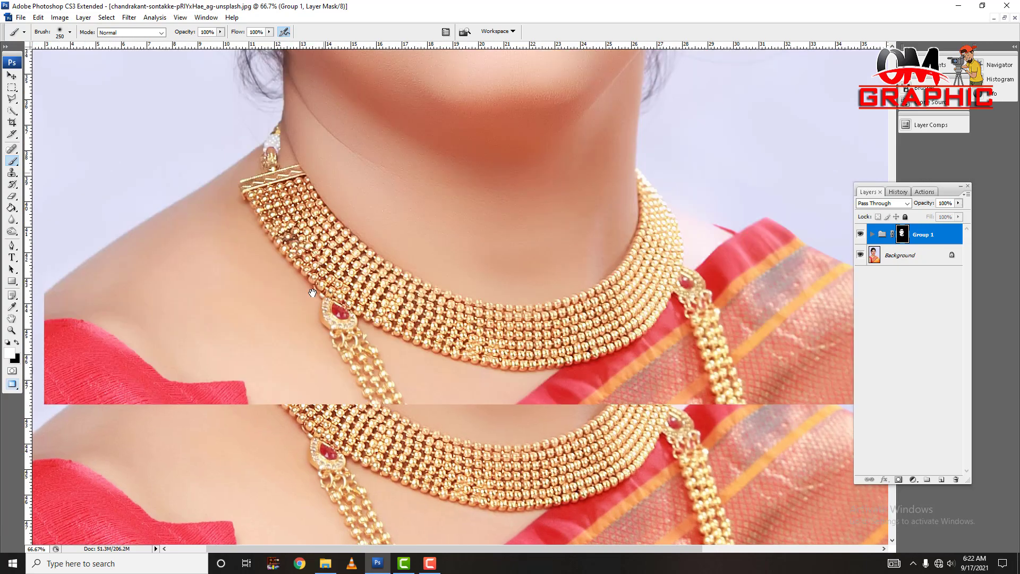
scroll(457, 509, down, 3)
scroll(457, 509, right, 4)
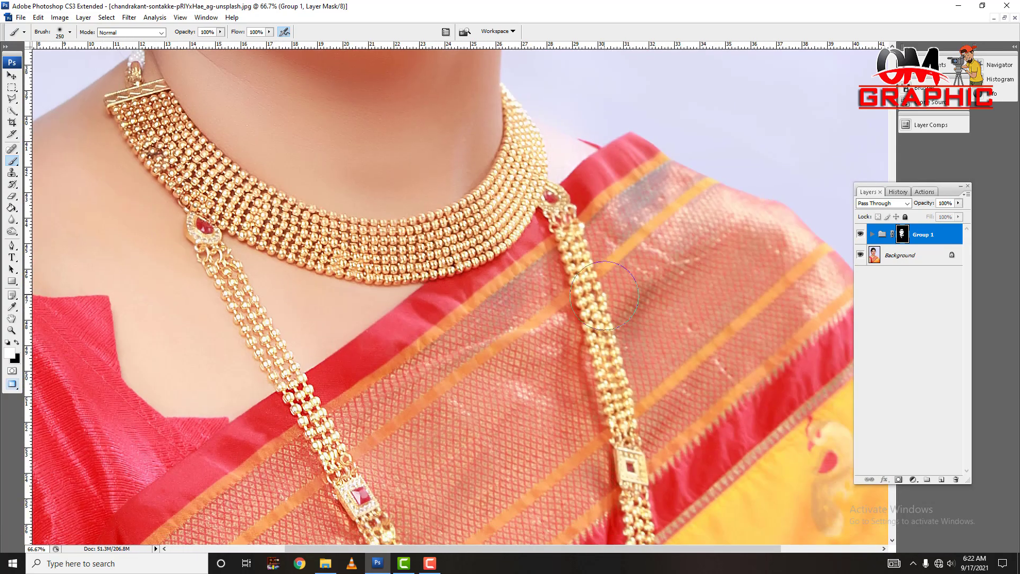
scroll(636, 451, down, 5)
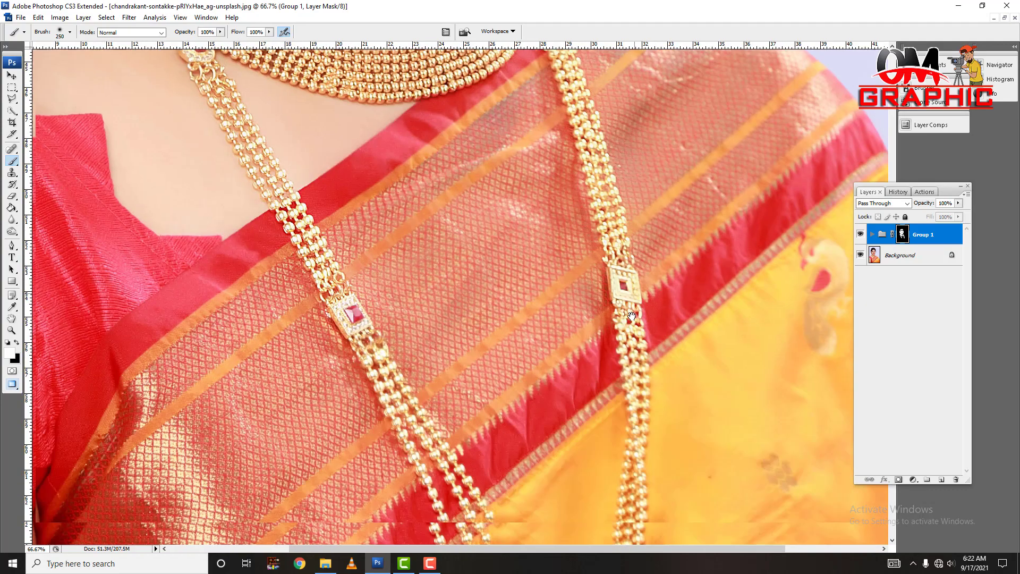
scroll(637, 405, down, 5)
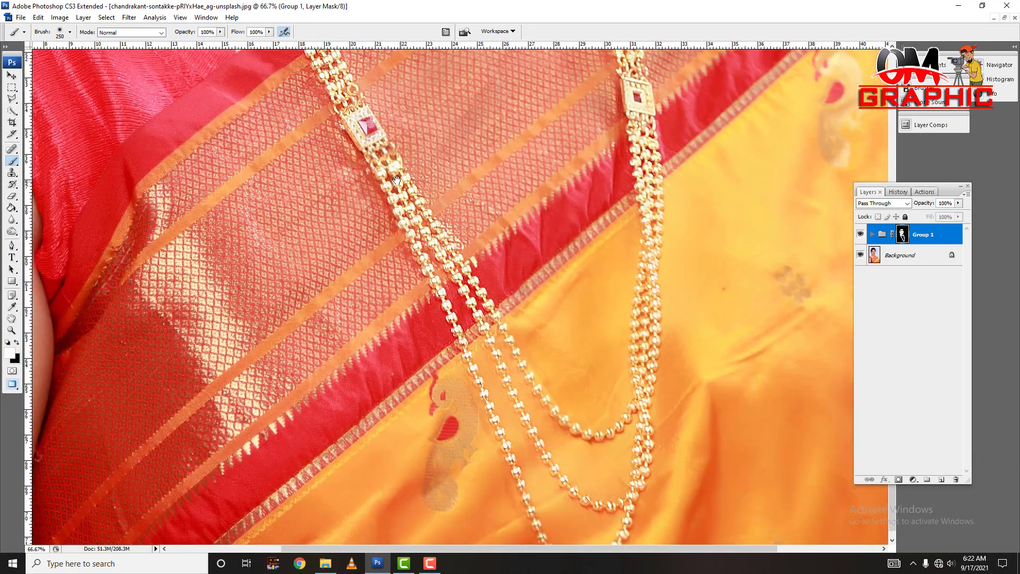
scroll(440, 275, up, 5)
scroll(440, 274, left, 3)
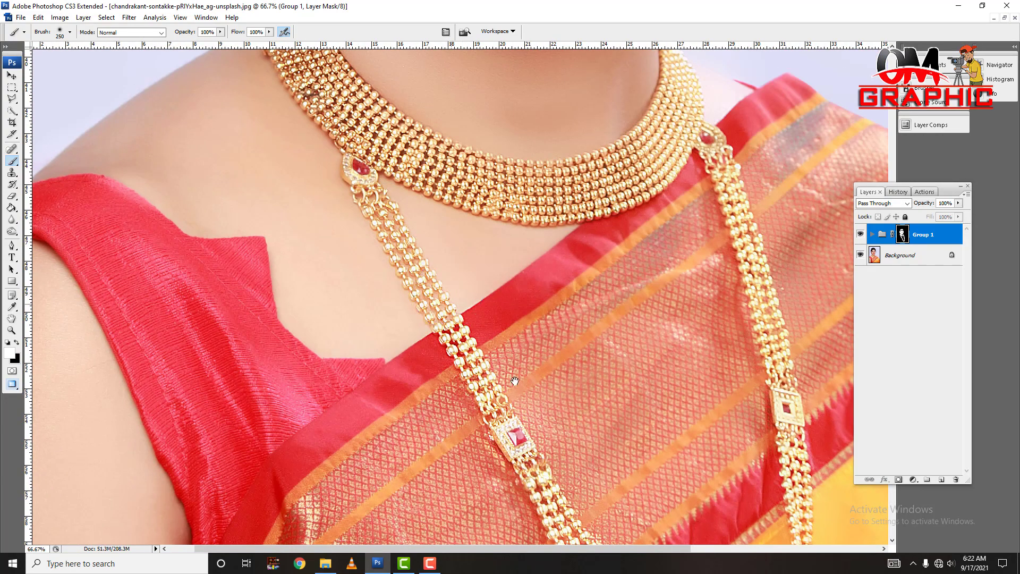
scroll(478, 319, up, 5)
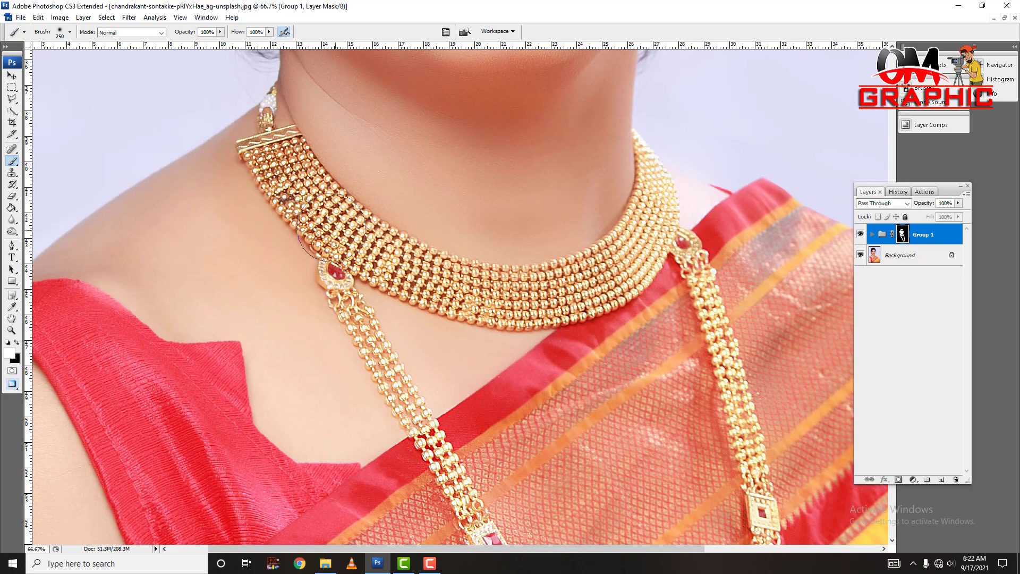
Set the brush to 125 for painting the mask around both eyes, then zoom out to 33.3%
drag(500, 273, 468, 451)
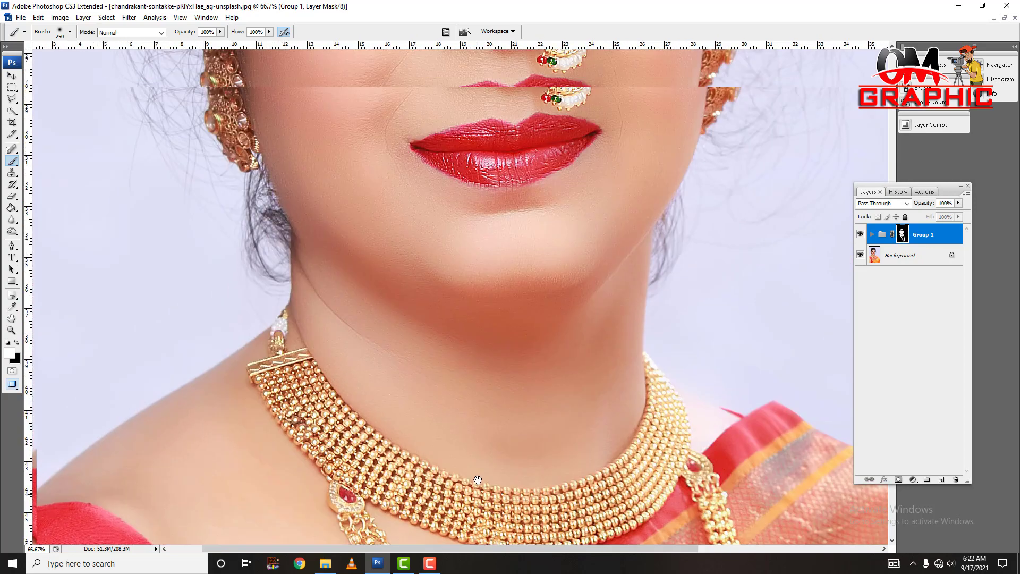
mouse_move(391, 216)
mouse_down()
mouse_move(447, 449)
mouse_move(447, 497)
mouse_up()
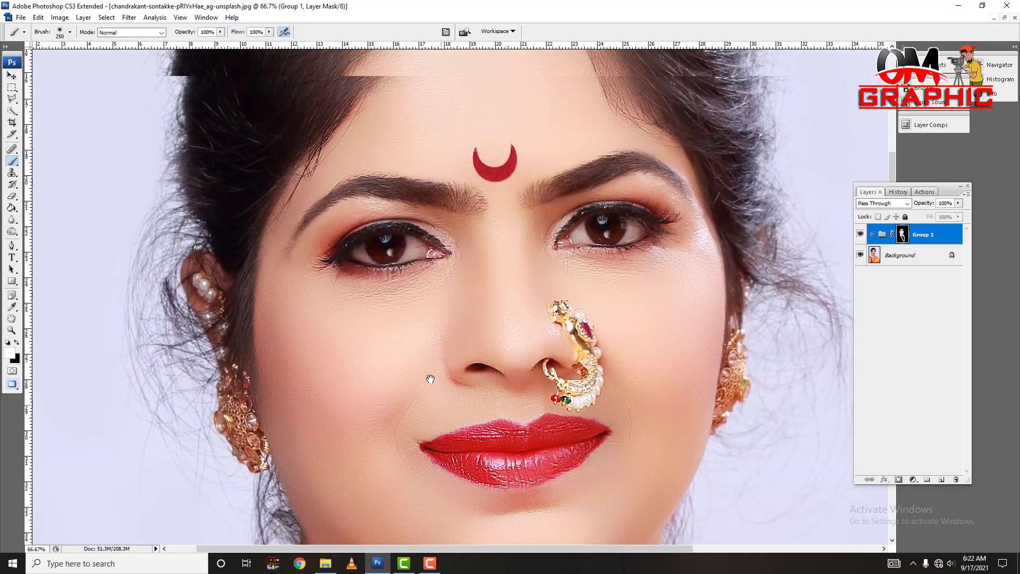
key(bracketleft)
key(bracketleft)
key(bracketleft)
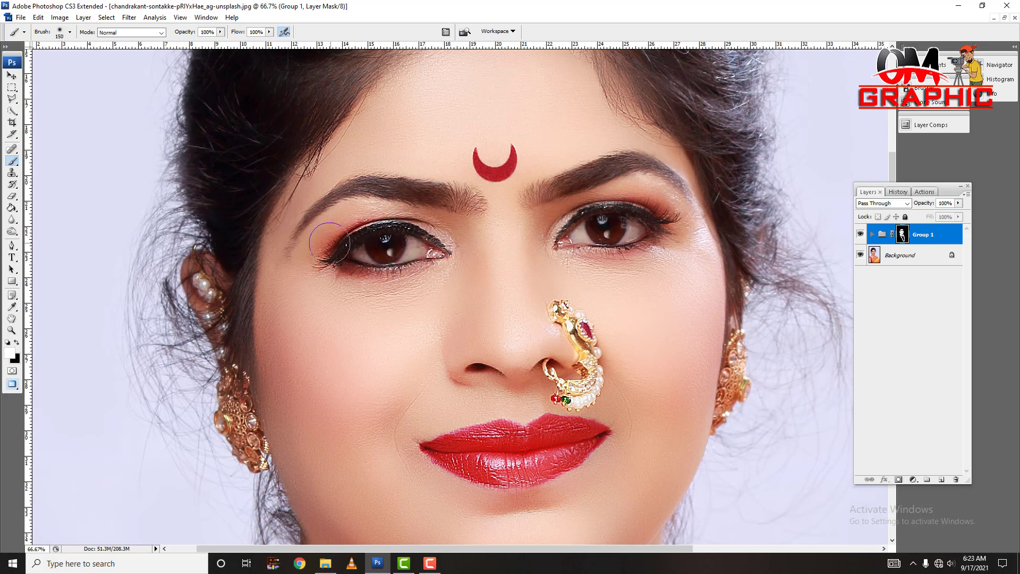
key(bracketleft)
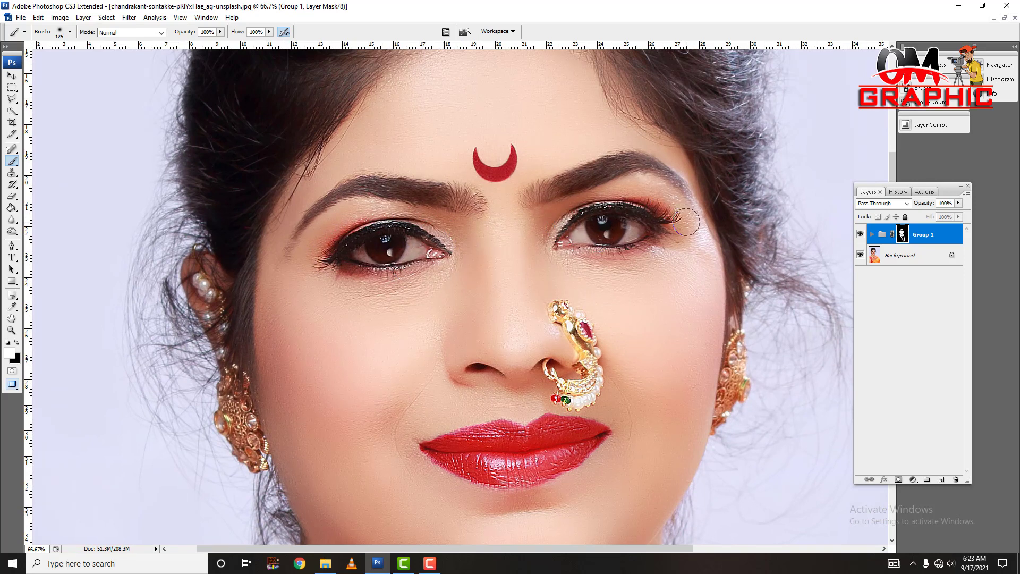
key(bracketright)
key(bracketright)
key(bracketright)
key(bracketright)
key(ctrl+minus)
key(ctrl+minus)
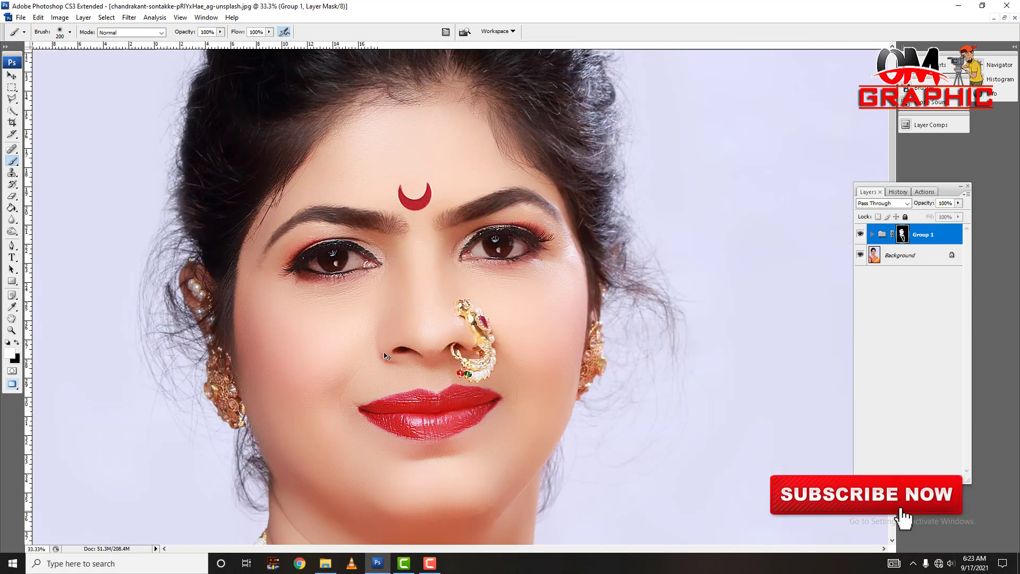